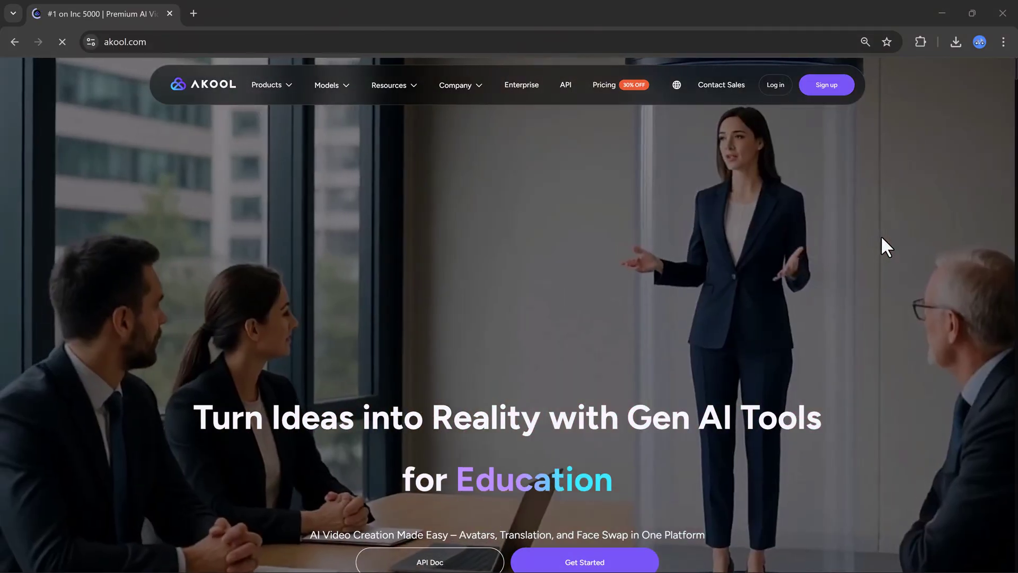
# - Scroll the Home dashboard down to the Tutorial videos and back up to the top
pyautogui.scroll(-3, 880, 235)
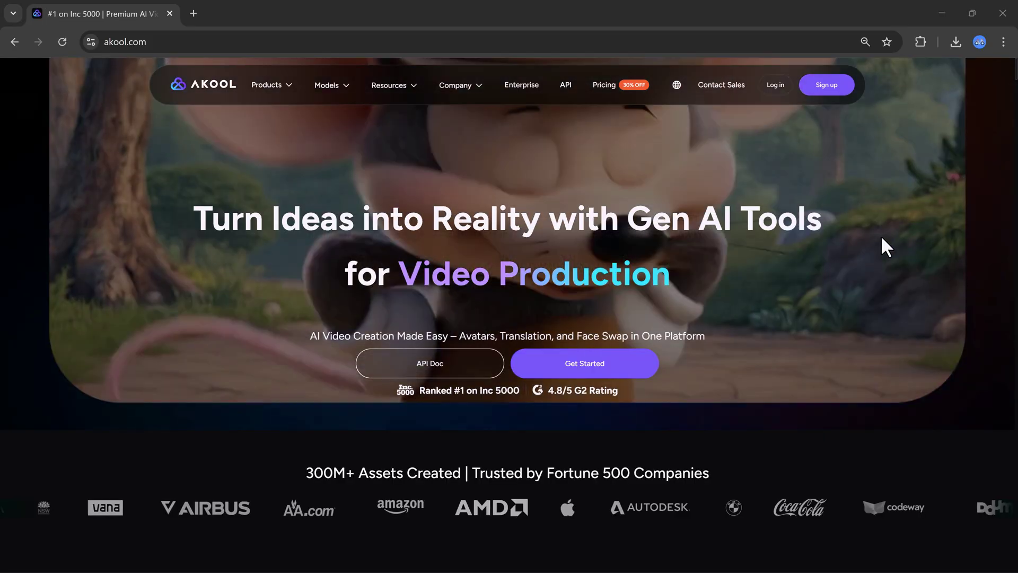
pyautogui.scroll(-8, 881, 238)
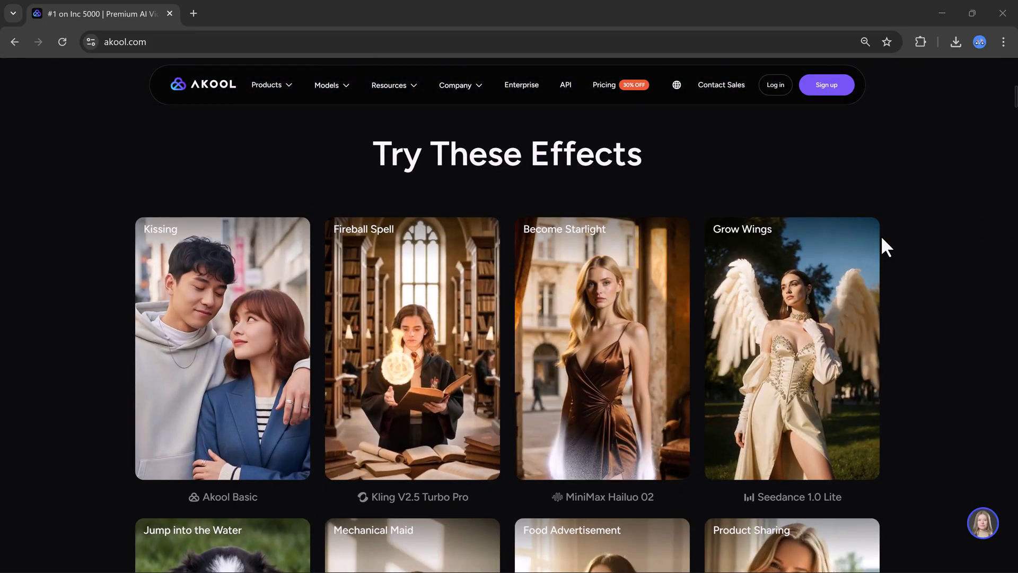
pyautogui.scroll(-5, 882, 238)
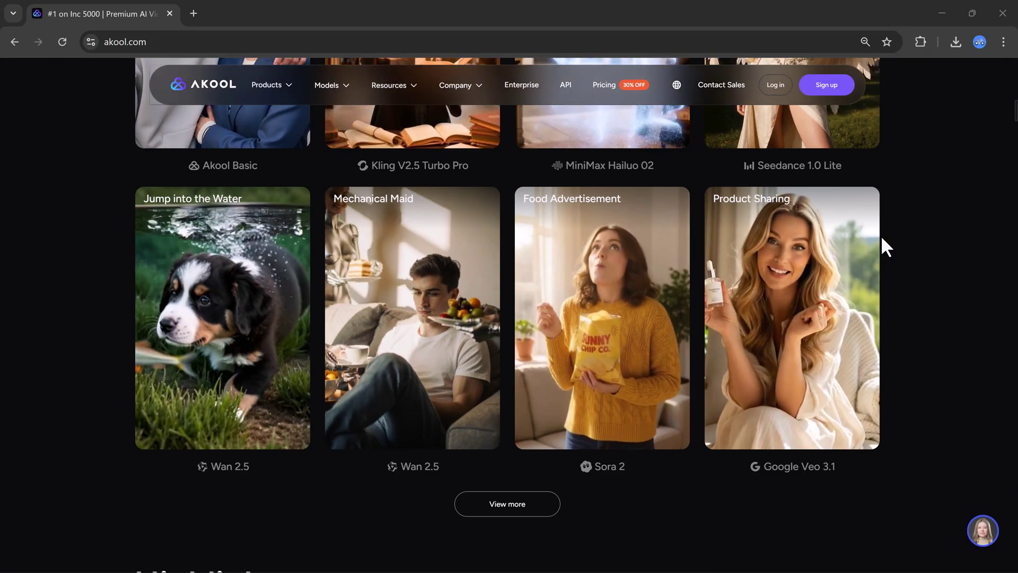
pyautogui.scroll(-11, 881, 238)
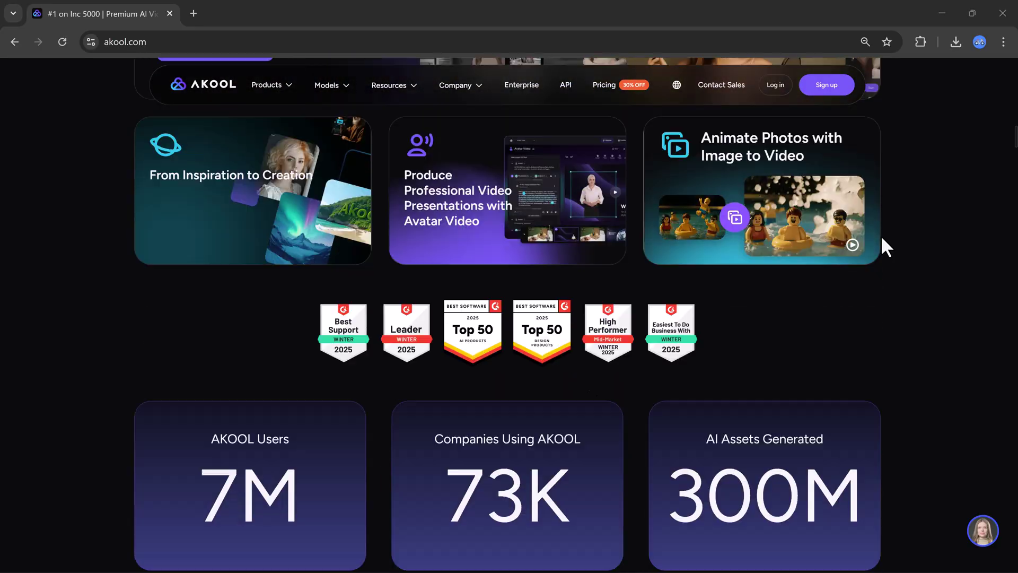
pyautogui.scroll(-8, 882, 238)
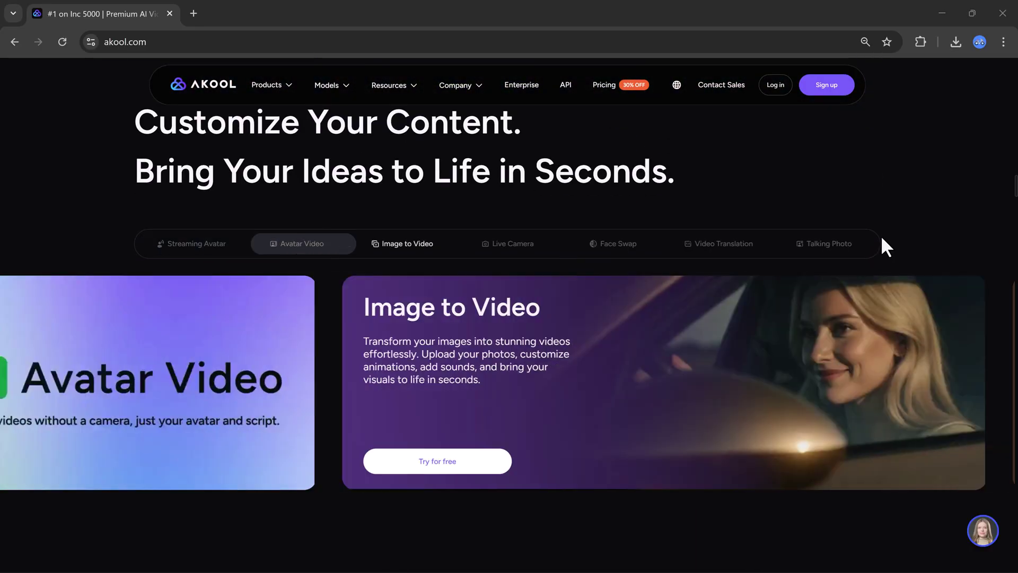
pyautogui.scroll(-8, 880, 234)
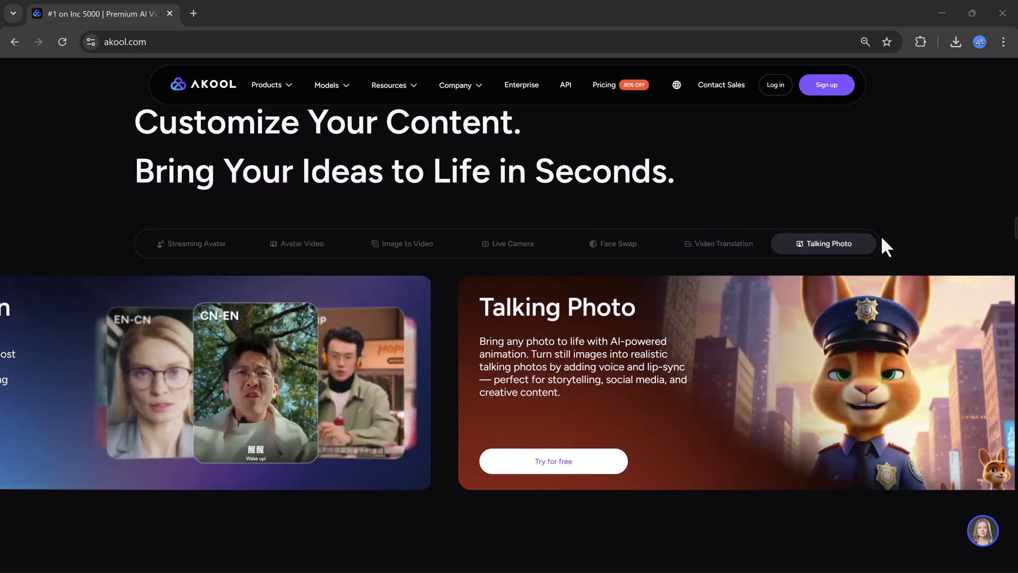
pyautogui.scroll(-5, 880, 234)
pyautogui.scroll(-7, 880, 234)
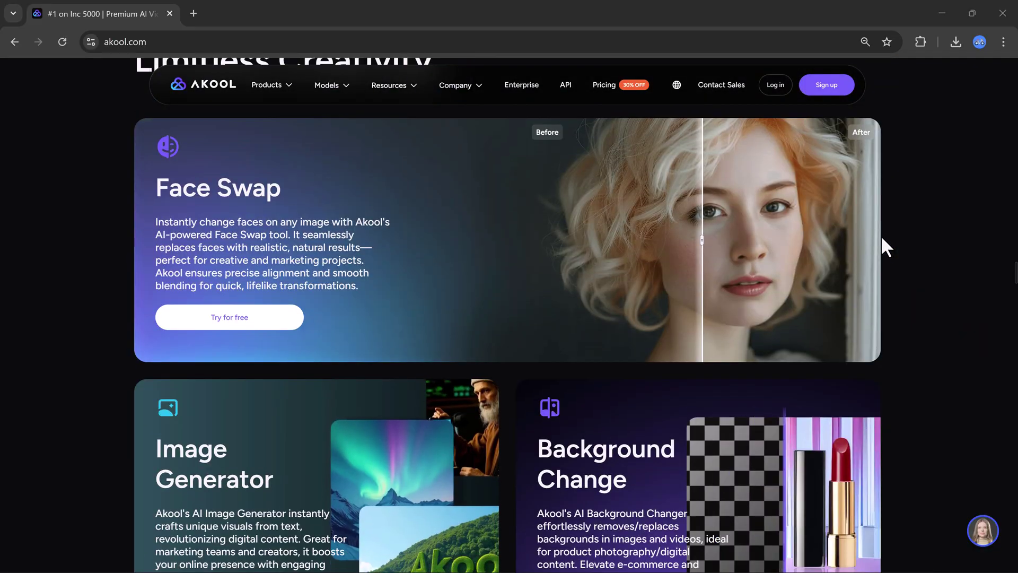
pyautogui.scroll(-10, 881, 238)
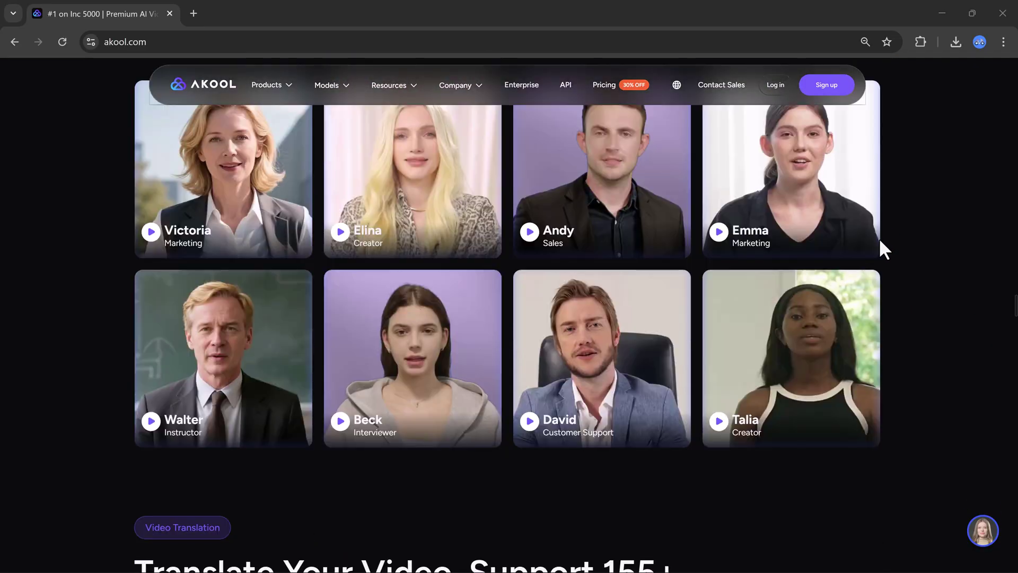
pyautogui.scroll(-20, 880, 239)
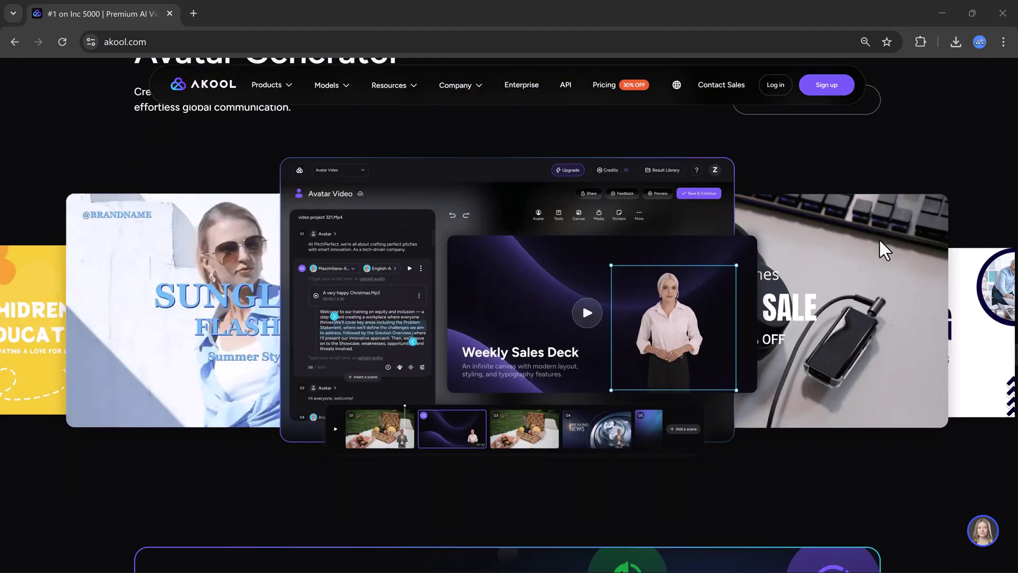
pyautogui.scroll(-20, 880, 242)
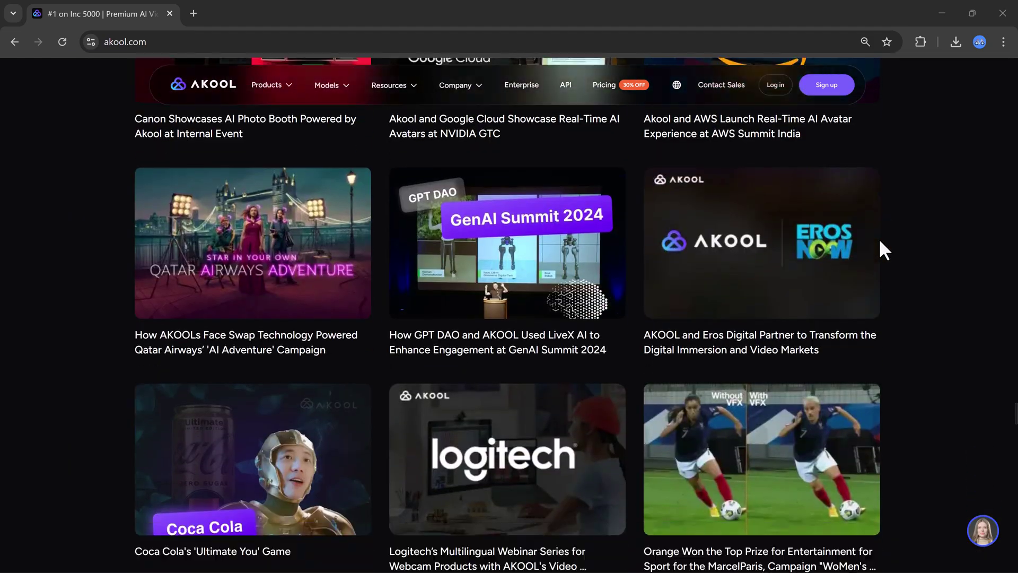
pyautogui.scroll(-5, 880, 241)
pyautogui.scroll(20, 880, 241)
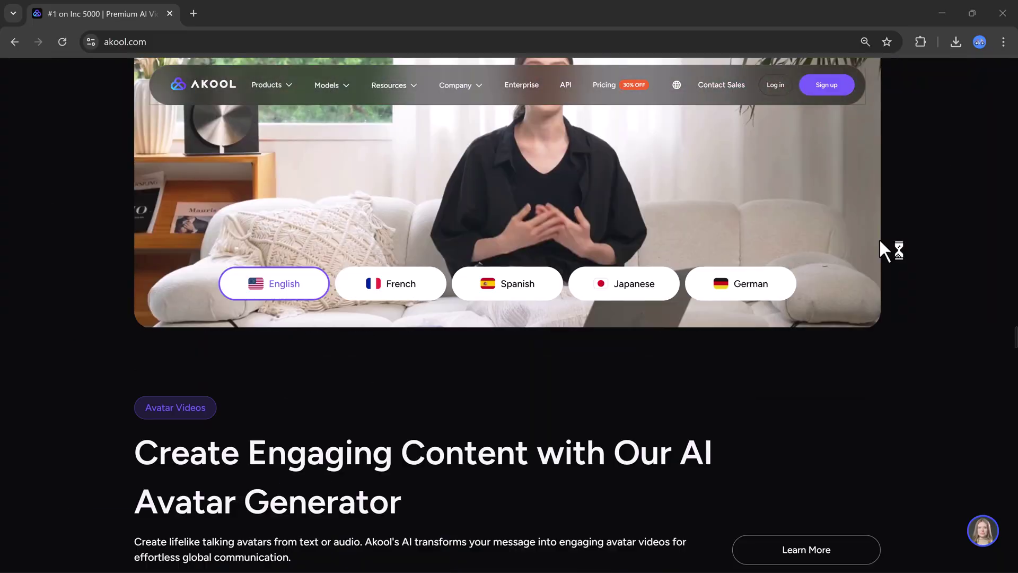
pyautogui.scroll(20, 879, 239)
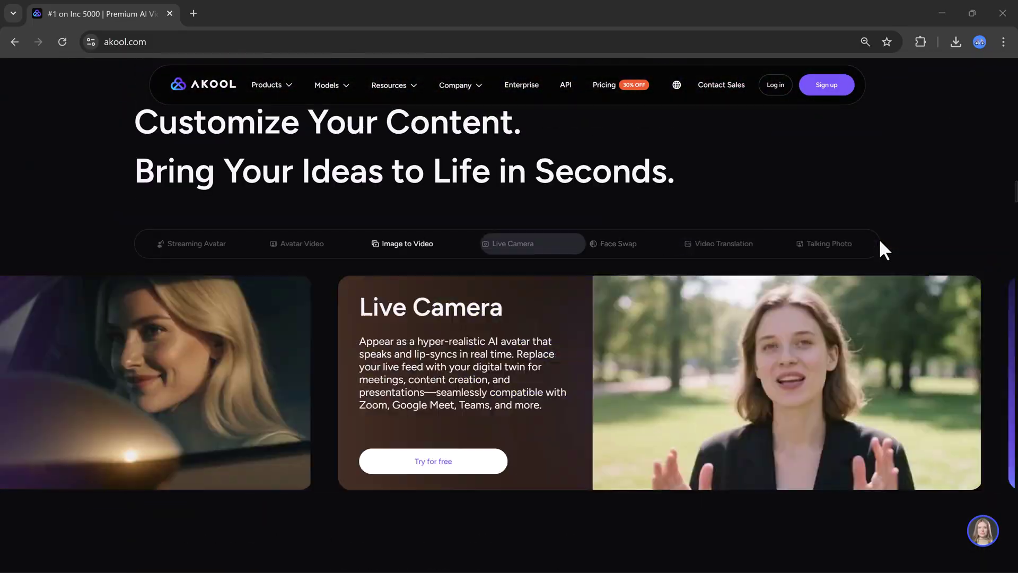
pyautogui.scroll(20, 879, 251)
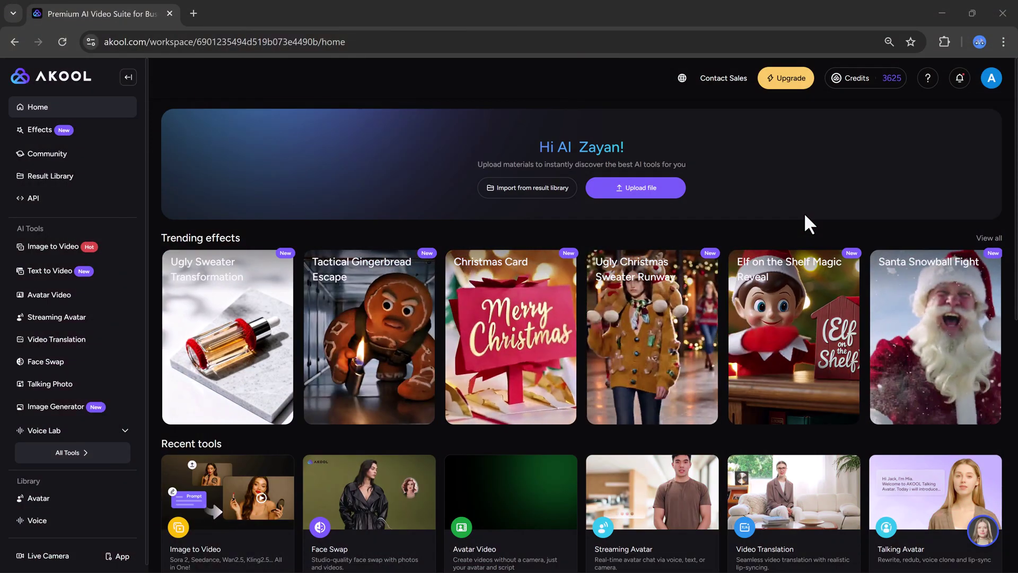
pyautogui.scroll(-1, 723, 429)
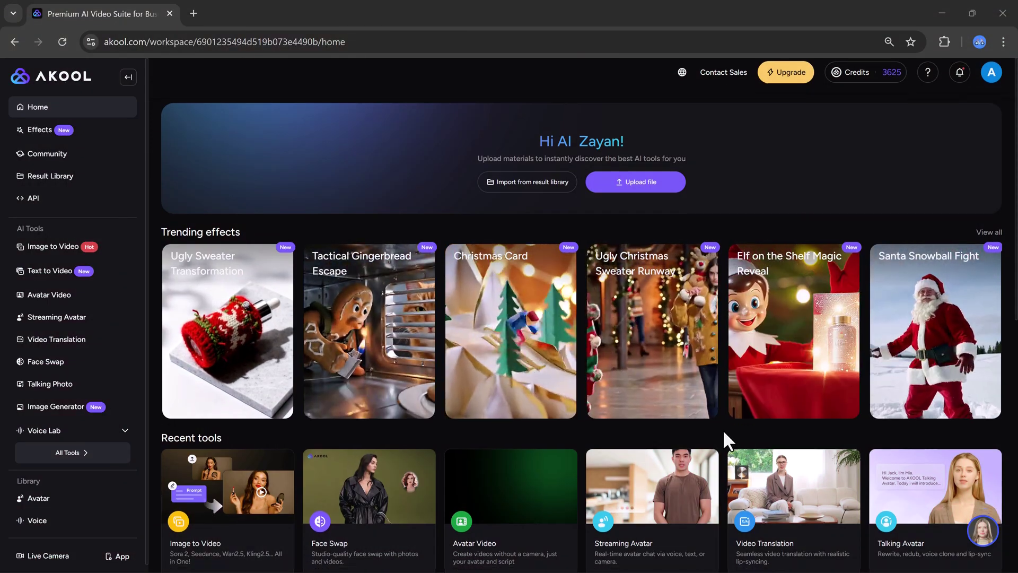
pyautogui.scroll(-6, 723, 428)
pyautogui.scroll(-2, 723, 428)
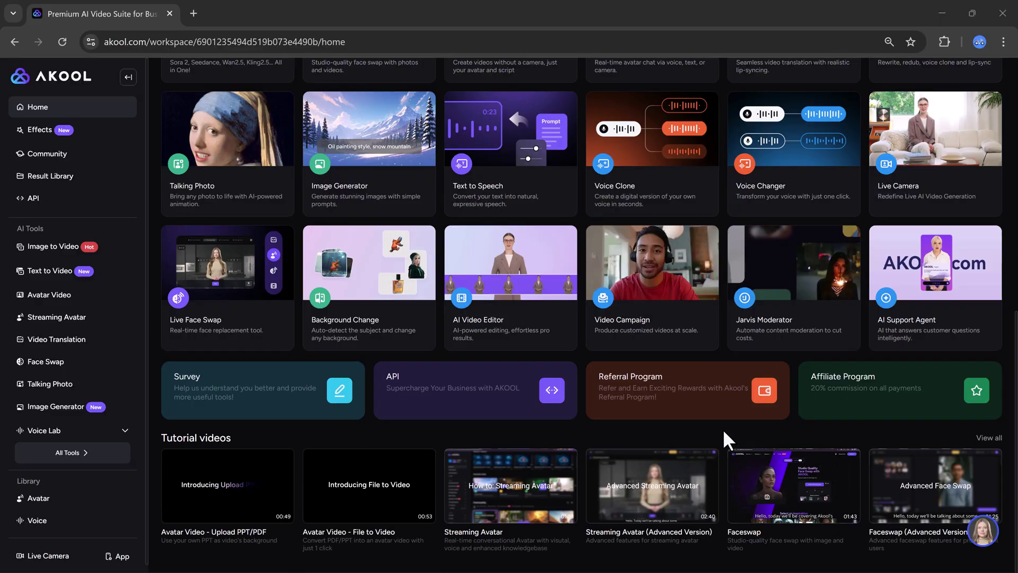
pyautogui.scroll(9, 723, 428)
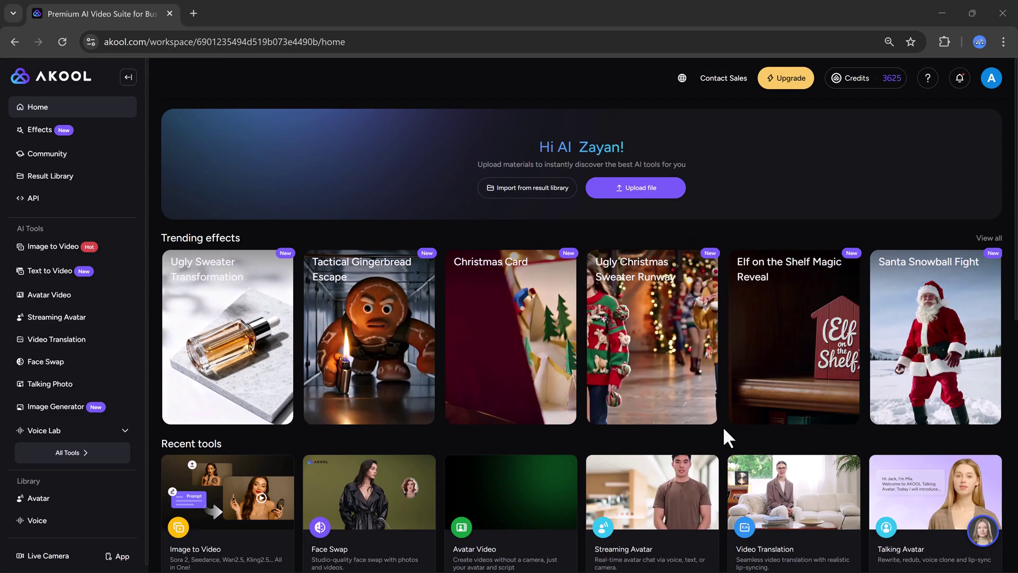
pyautogui.scroll(-9, 723, 436)
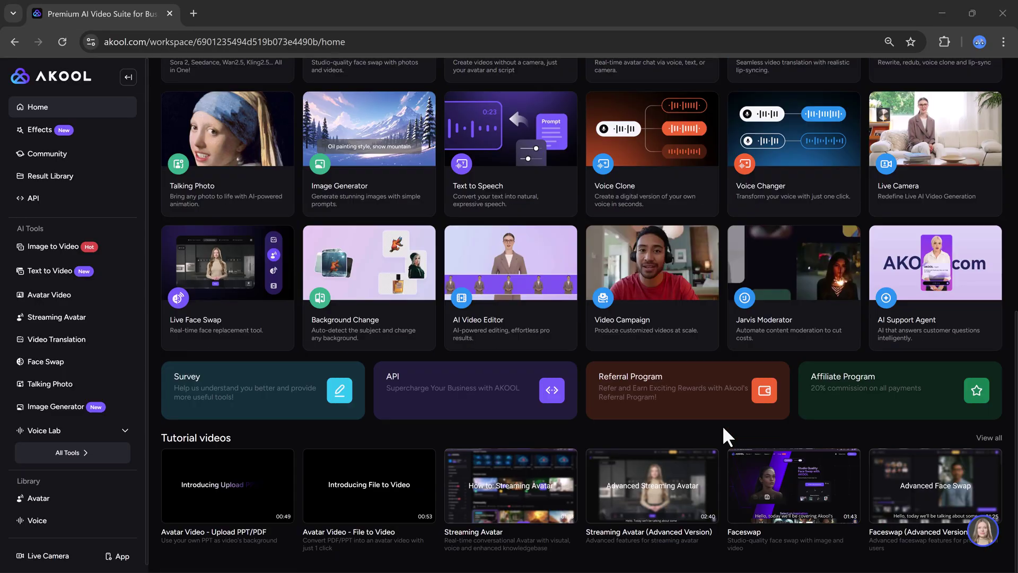
pyautogui.scroll(9, 723, 429)
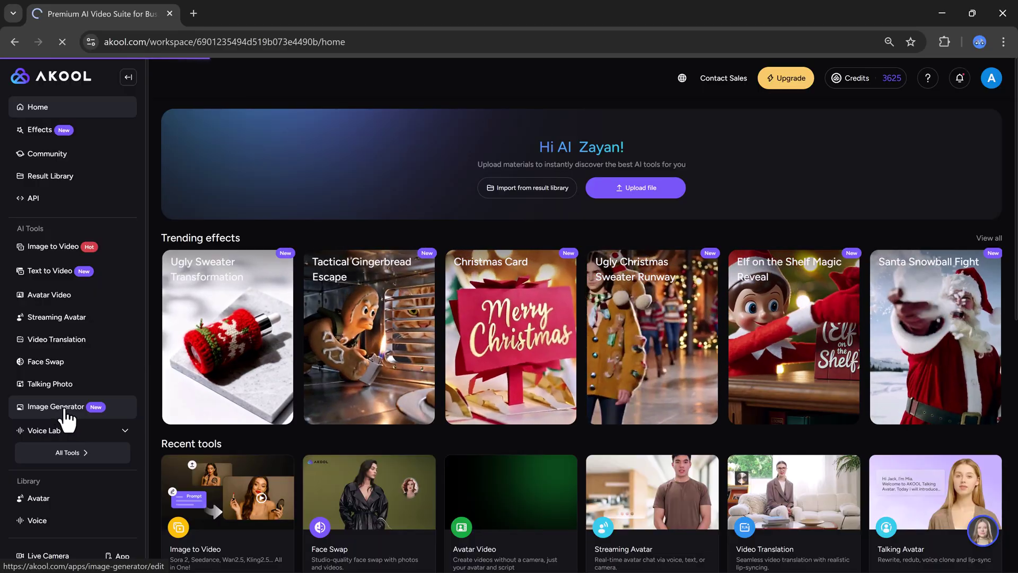
# - In Image Generator's Text to Image, replace the strawberry prompt with the middle-aged man close-up prompt
pyautogui.click(61, 411)
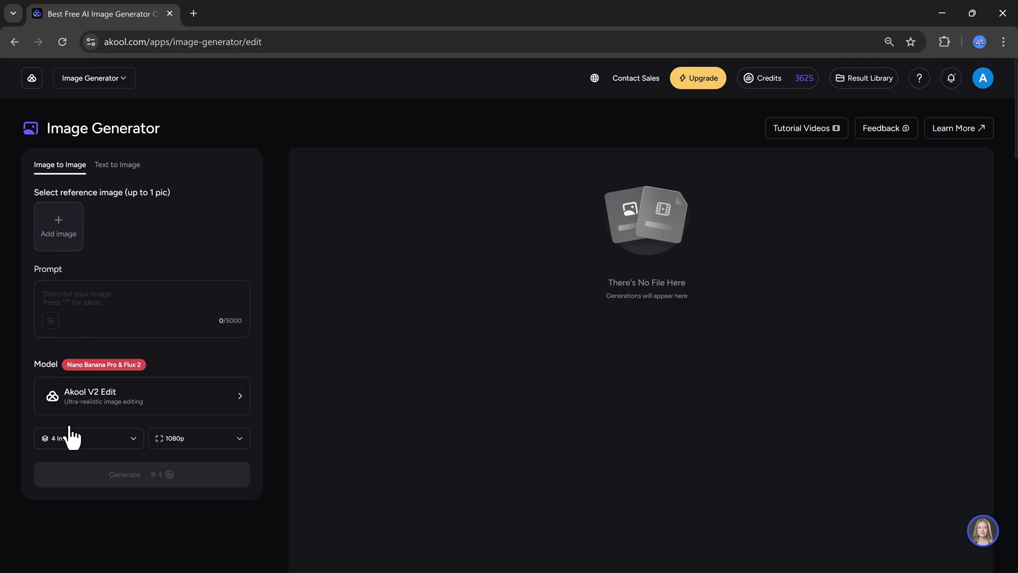
pyautogui.click(114, 165)
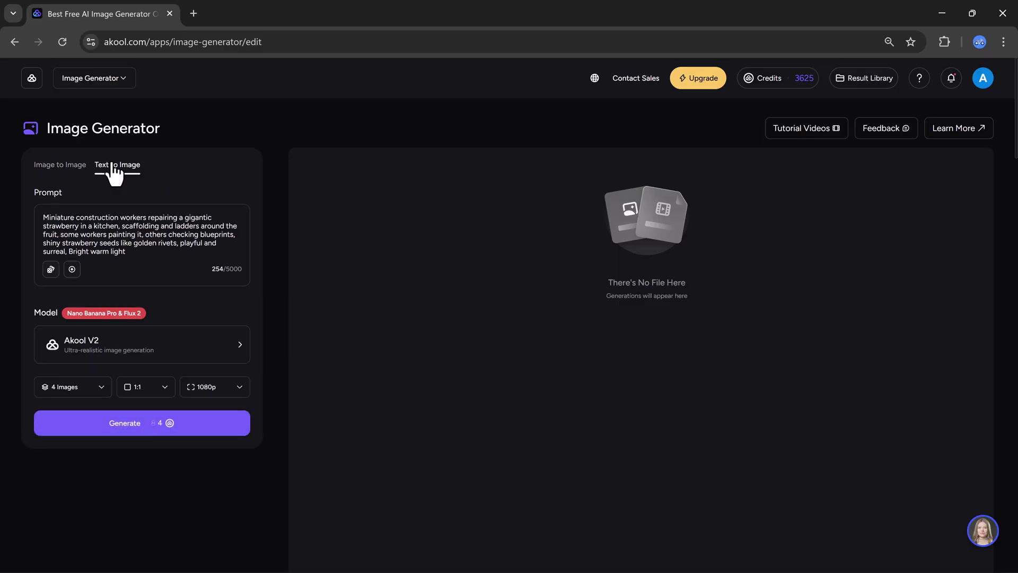
pyautogui.moveTo(154, 266); pyautogui.dragTo(29, 216)
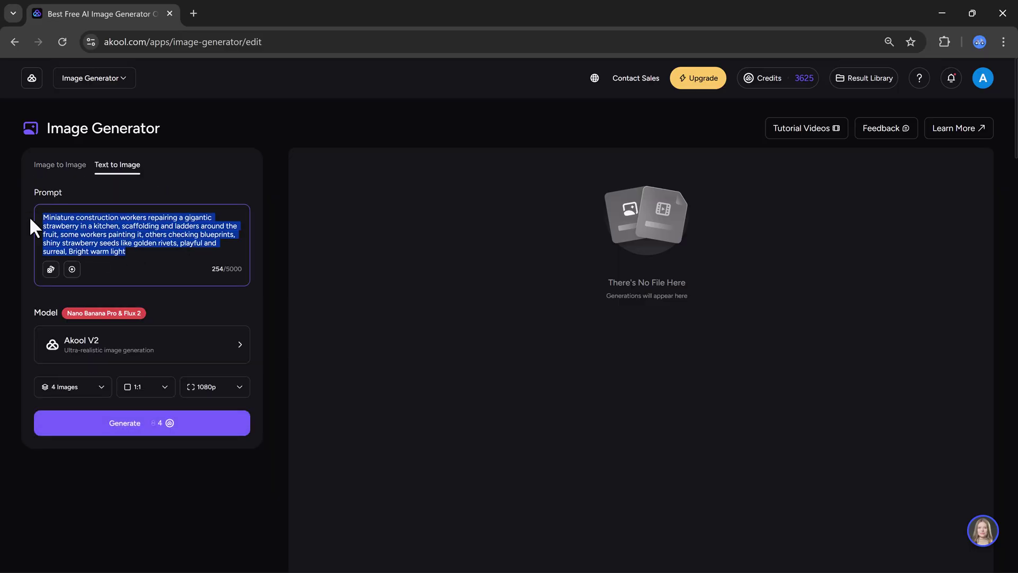
pyautogui.press('BackSpace')
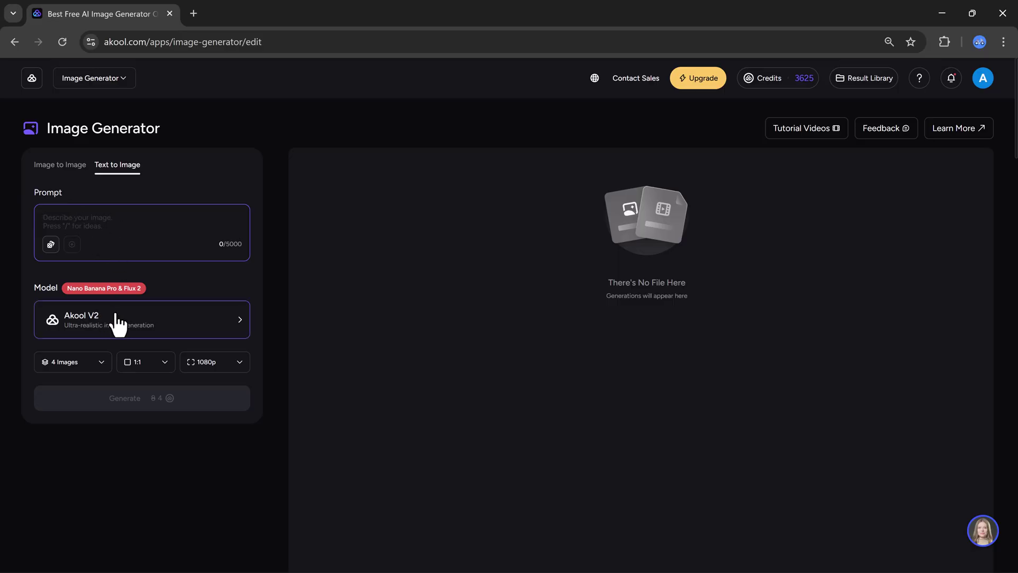
pyautogui.write('A realistic close-up of a middle-aged man sitting near a window during daytime, natural sunlight hitting his face, subtle eye movement, authentic skin pores and wrinkles, calm breathing, handheld camera feel, documentary style, ultra-realistic, 4K.')
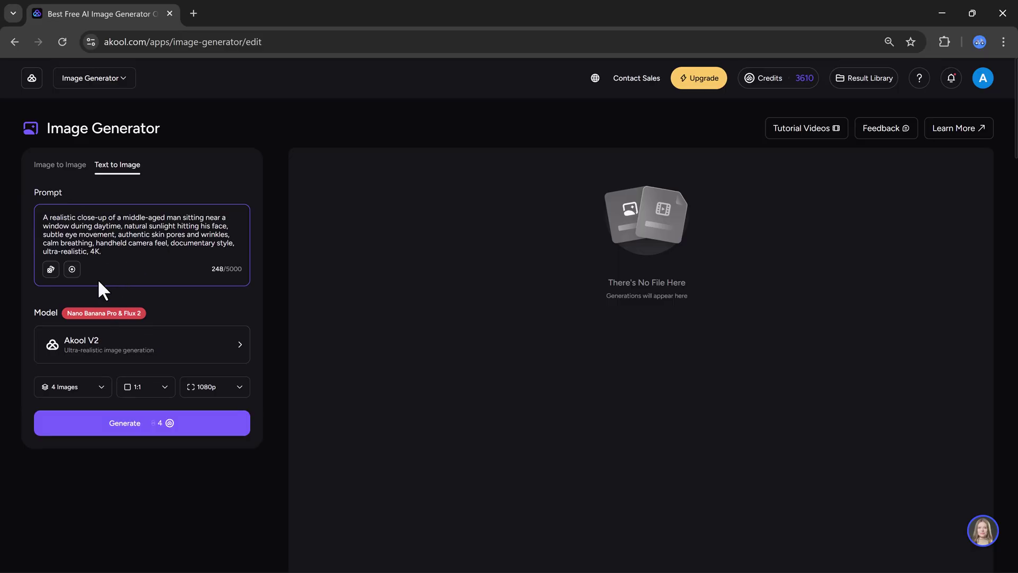
# - Choose Nano Banana pro as the image generation model
pyautogui.click(88, 346)
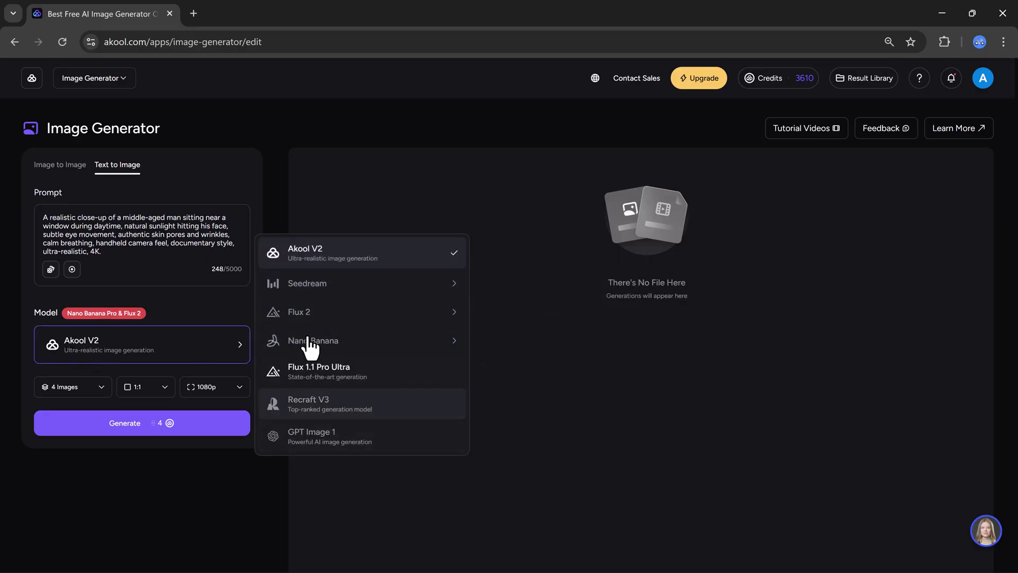
pyautogui.moveTo(308, 342)
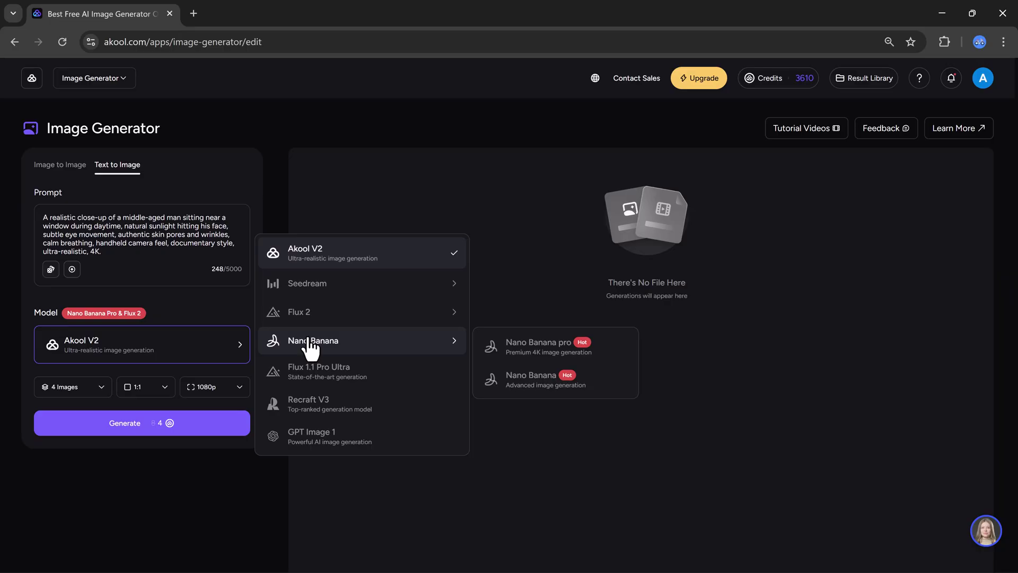
pyautogui.click(493, 344)
# - Set 3 images at 4K resolution and generate the window portraits
pyautogui.click(85, 381)
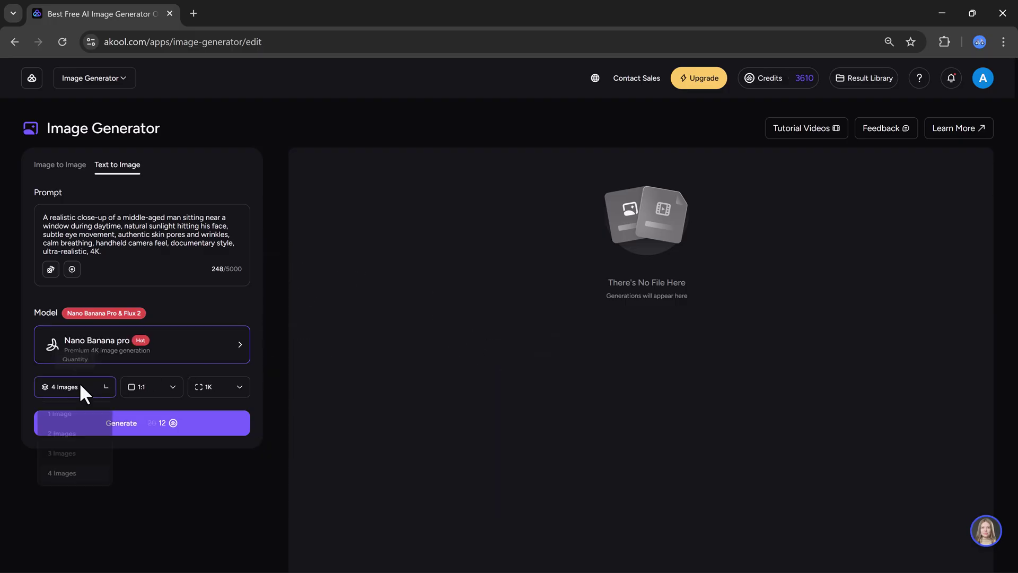
pyautogui.click(74, 462)
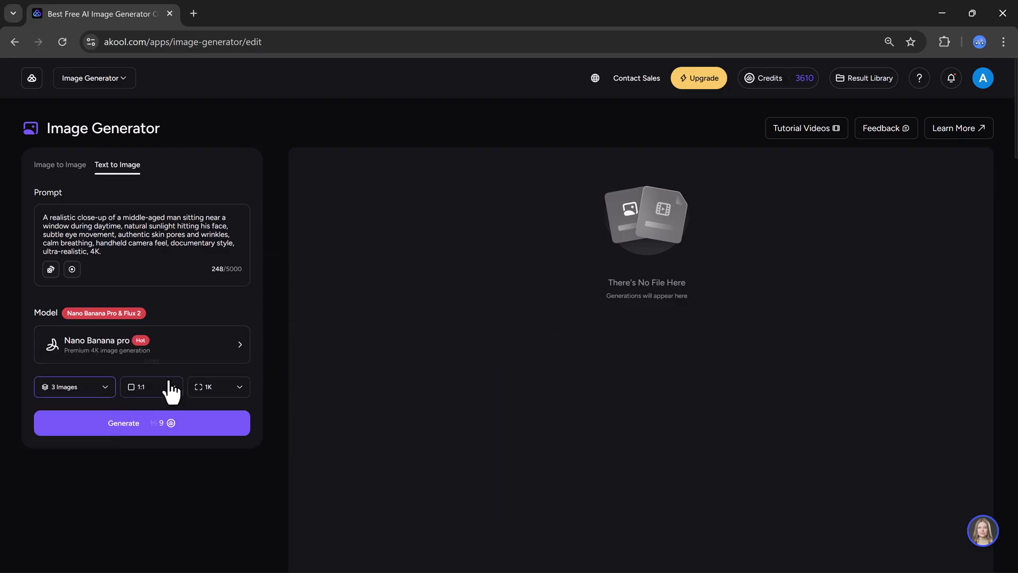
pyautogui.click(169, 386)
pyautogui.click(213, 391)
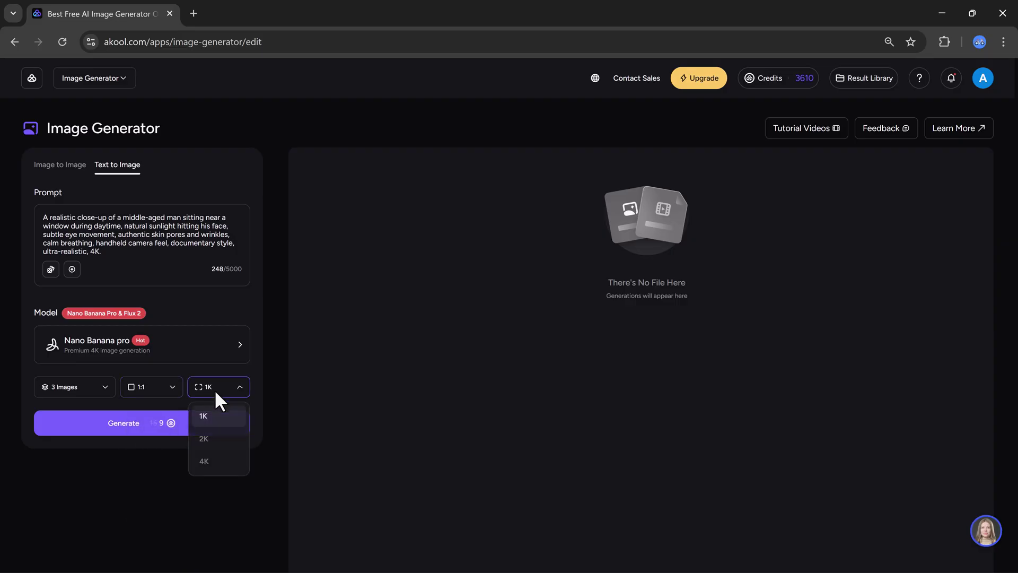
pyautogui.click(208, 461)
pyautogui.click(122, 429)
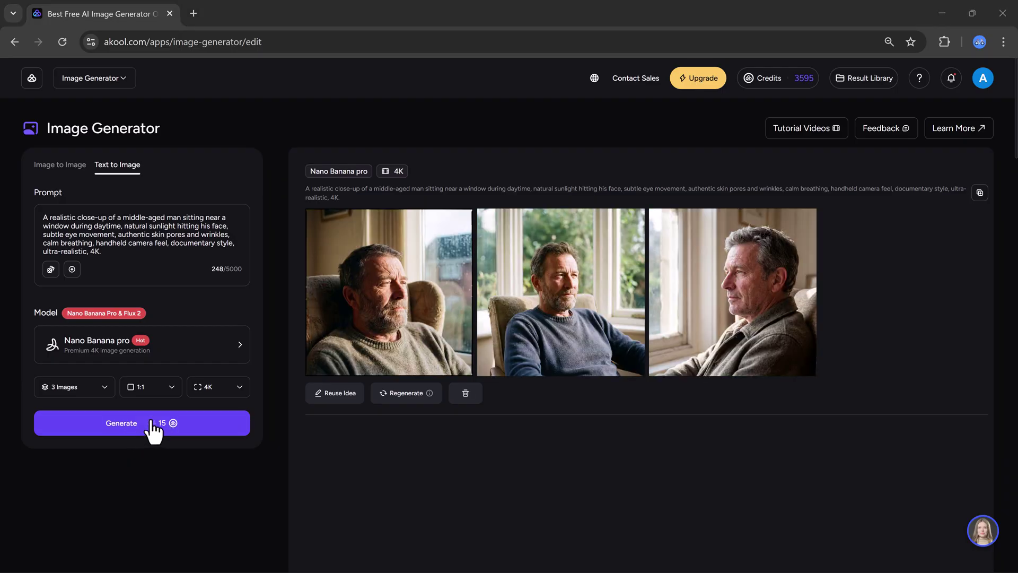
# - Post the first window portrait for 5 credits, then close the image viewer
pyautogui.click(366, 312)
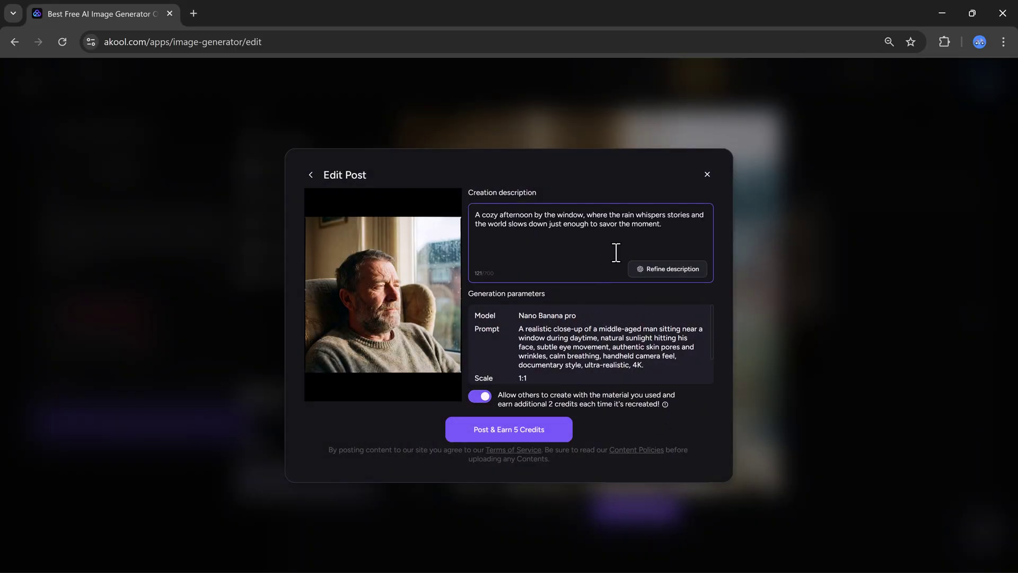
pyautogui.click(508, 431)
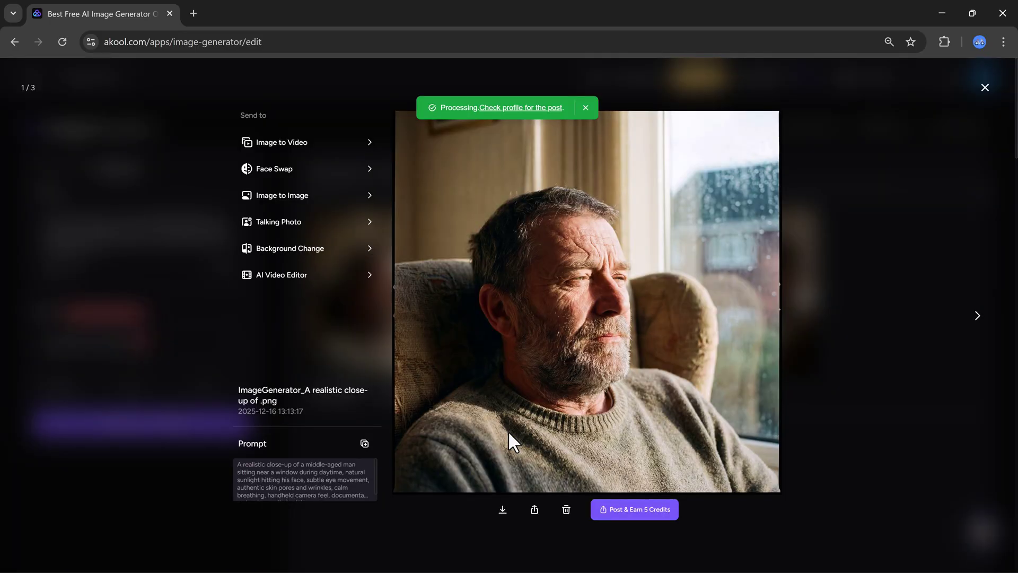
pyautogui.click(113, 230)
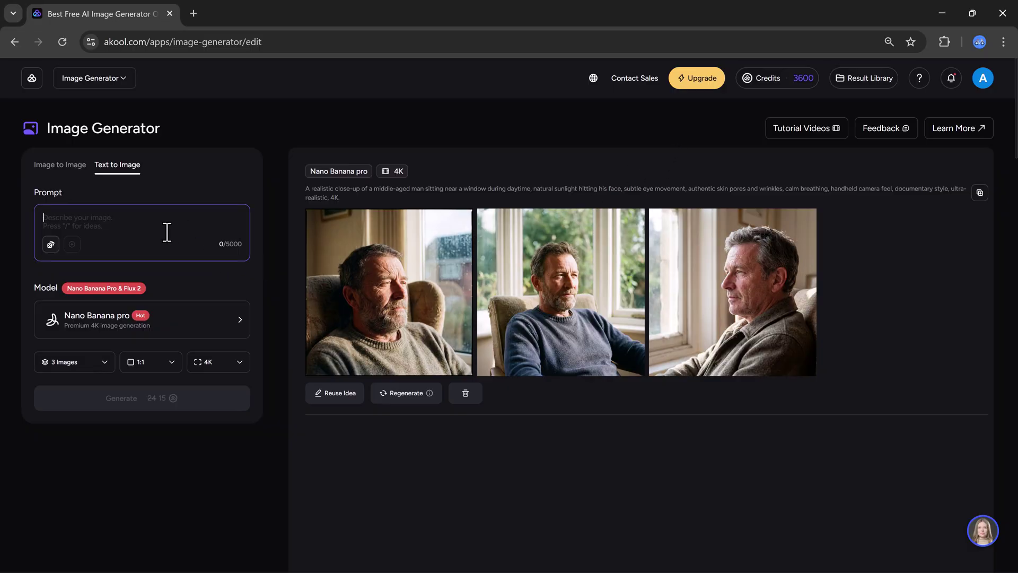
# - Generate the golden-hour street prompt at 16:9 and view the first image full size
pyautogui.write('A realistic lifestyle shot of a young woman walking on a city street during golden hour, natural sunlight on her face, casual modern outfit, authentic body movement, soft shadows, cinematic camera tracking, documentary-style realism, 4K')
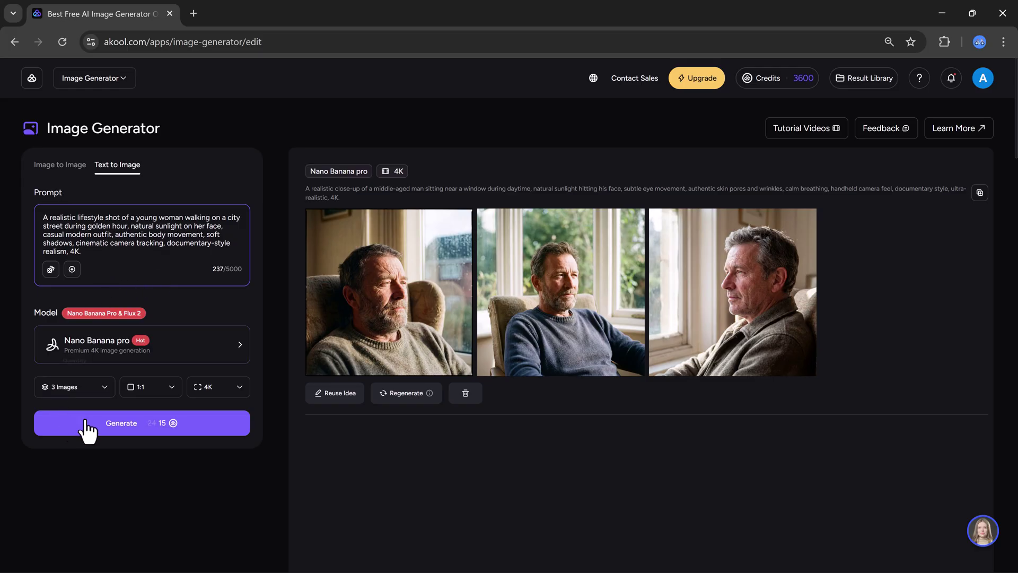
pyautogui.click(139, 387)
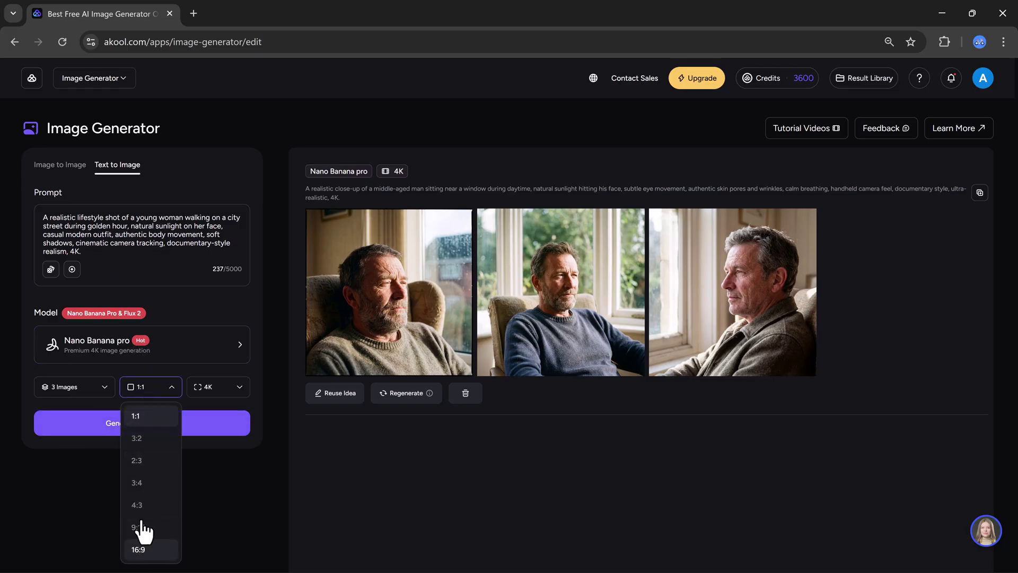
pyautogui.click(137, 544)
pyautogui.click(149, 423)
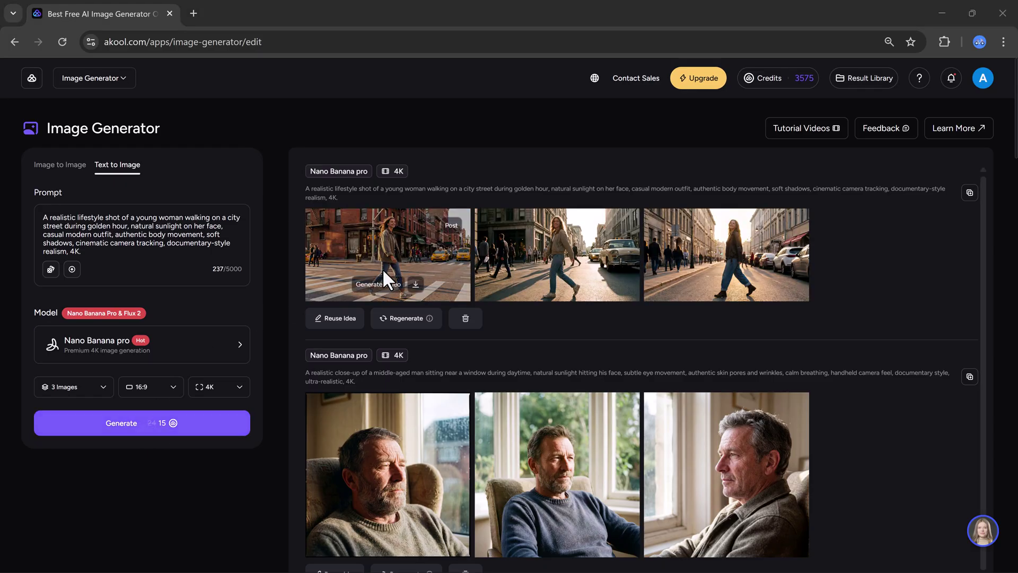
pyautogui.click(383, 268)
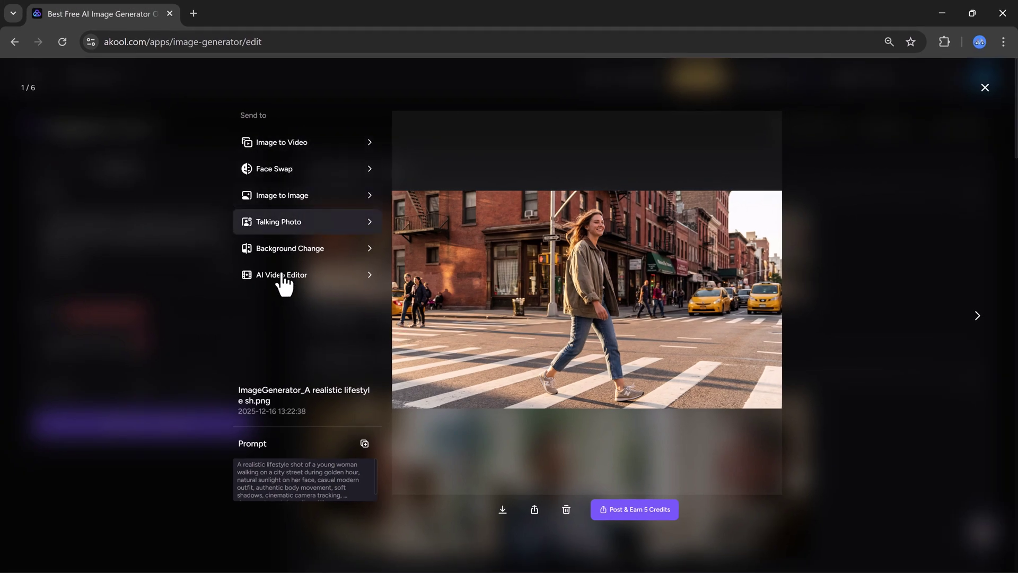
# - Send the street image to the Image to Video tool
pyautogui.click(271, 154)
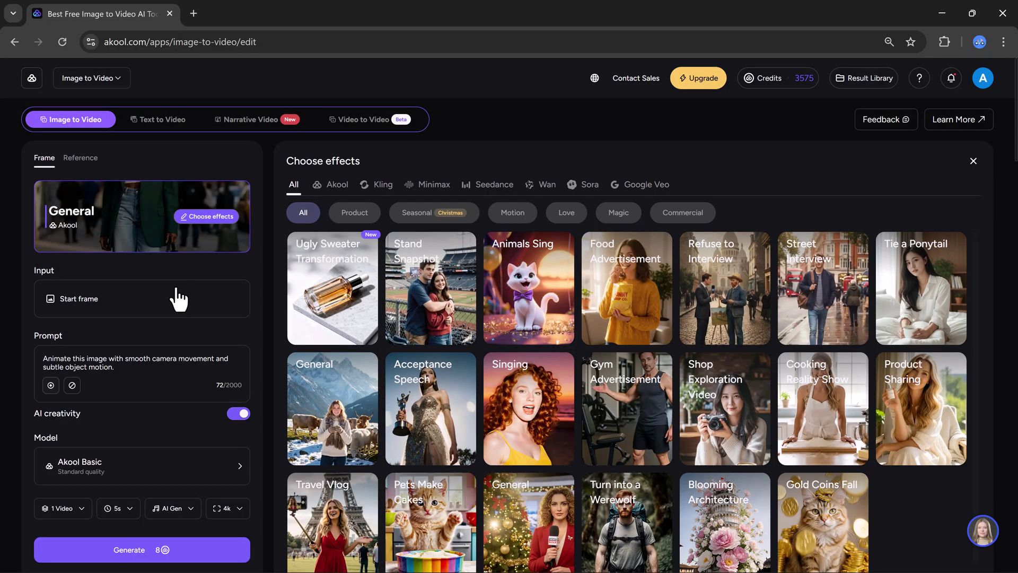
pyautogui.click(178, 300)
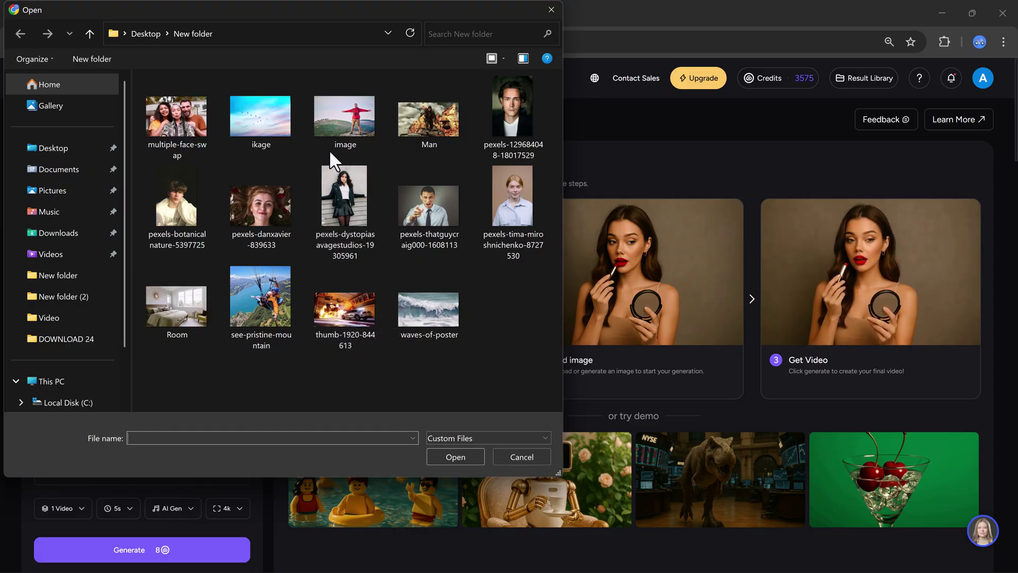
pyautogui.doubleClick(339, 300)
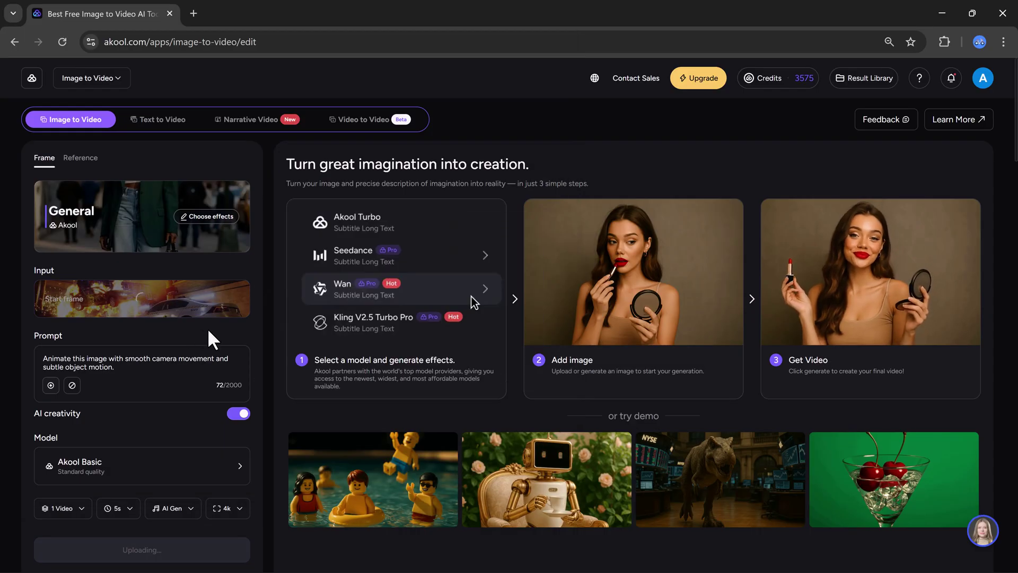
pyautogui.click(105, 368)
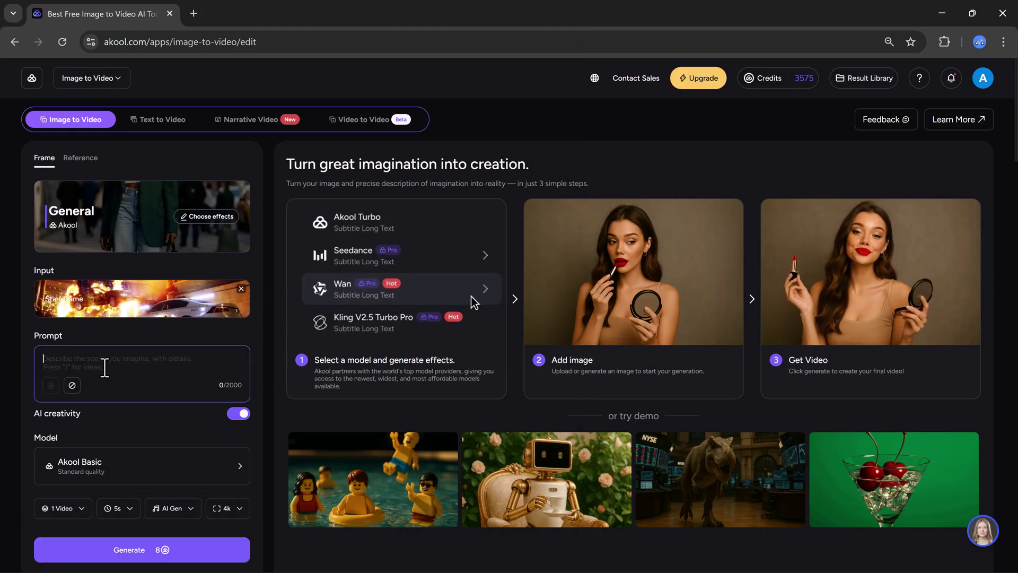
# - Paste the car-crash animation prompt and choose Kling V2.6 Pro as the video model
pyautogui.write('Two speeding cars collide head-on at high speed, metal crushing realistically, glass shattering in slow motion, followed by a powerful explosion with fire and thick smoke. Dynamic camera shake, dramatic angles, realistic physics, sparks flying, intense lighting from flames, ultra-realistic textures, Hollywood-style action, 4K resolution, cinematic color grading, realistic motion blur')
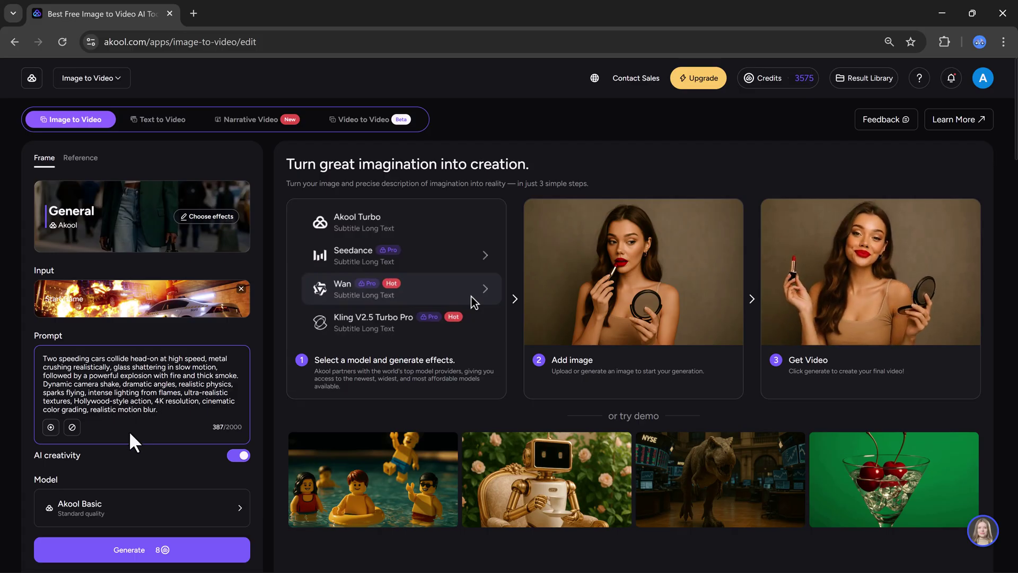
pyautogui.scroll(-1, 139, 444)
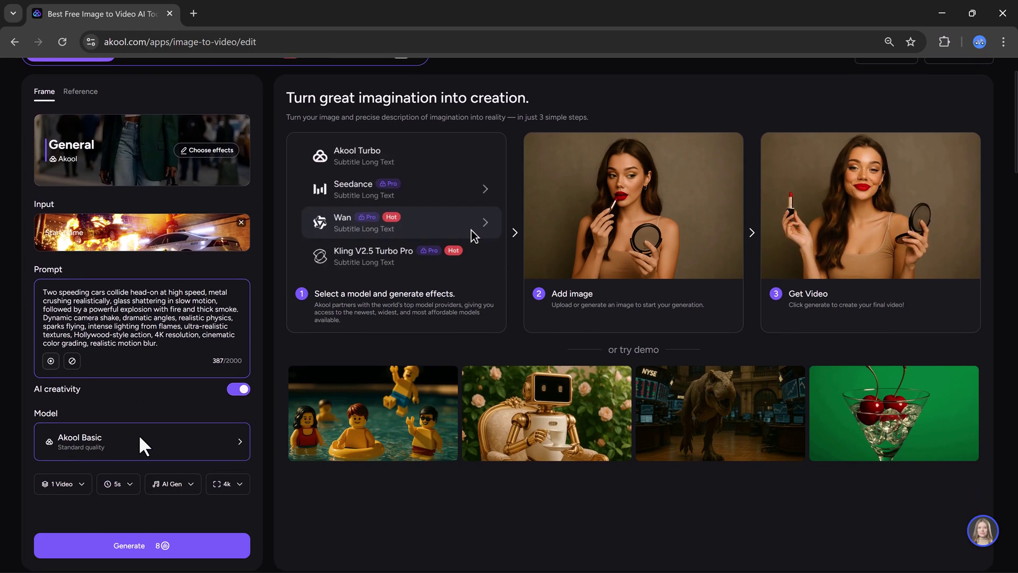
pyautogui.click(140, 445)
pyautogui.moveTo(404, 379)
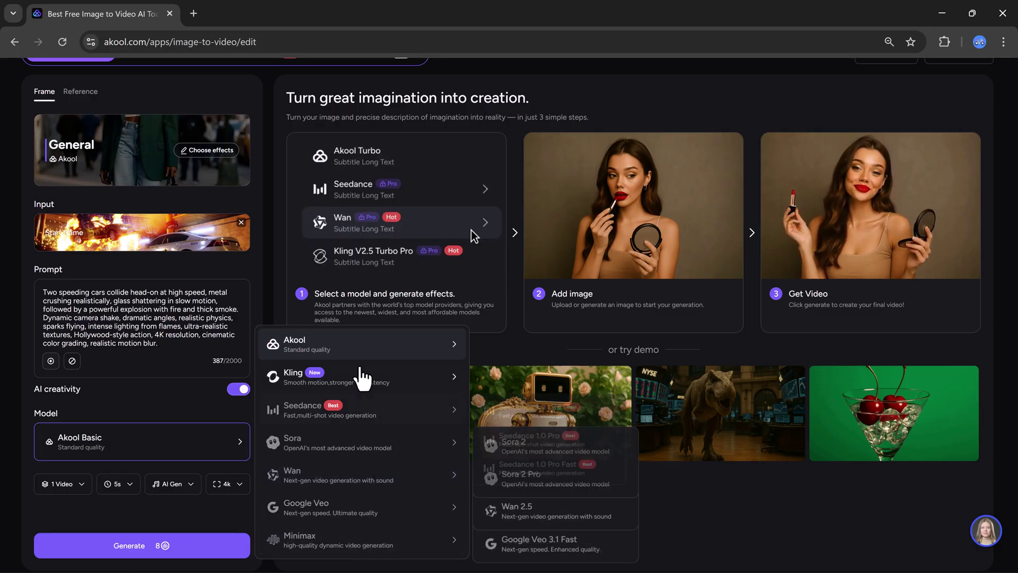
pyautogui.moveTo(371, 376)
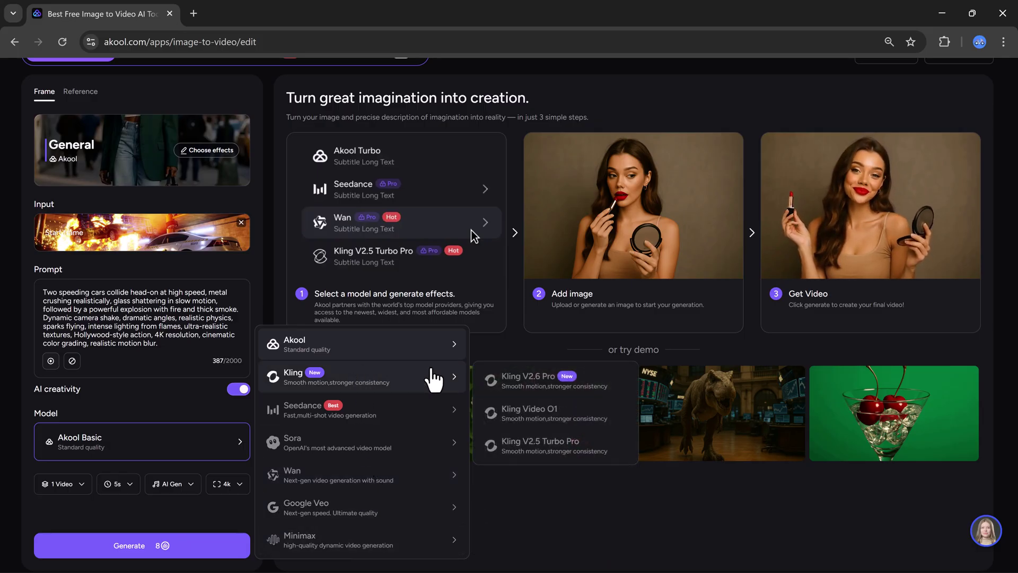
pyautogui.click(534, 392)
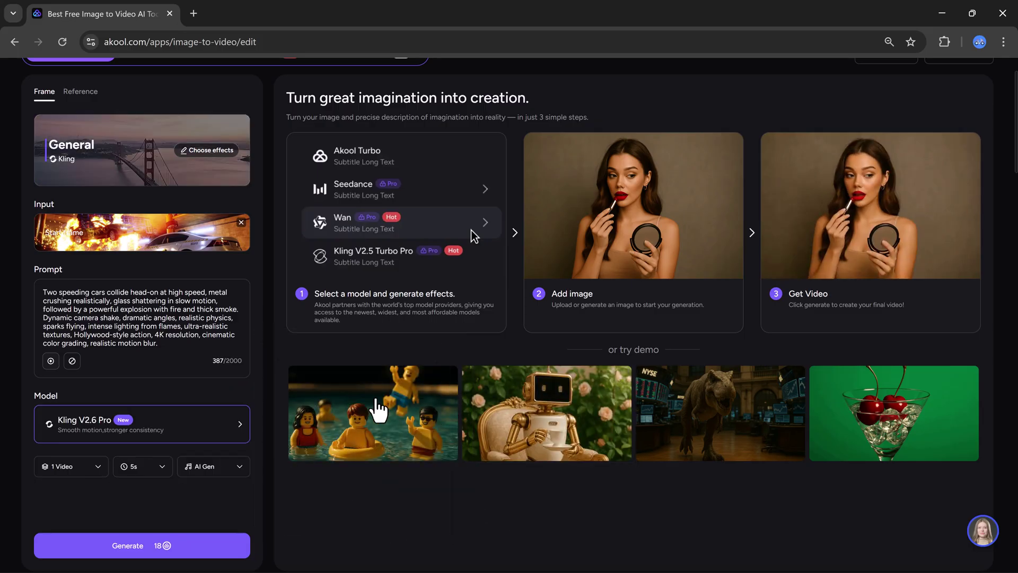
# - Generate 2 videos of 10s each with AI-generated audio kept on
pyautogui.click(78, 469)
pyautogui.click(80, 519)
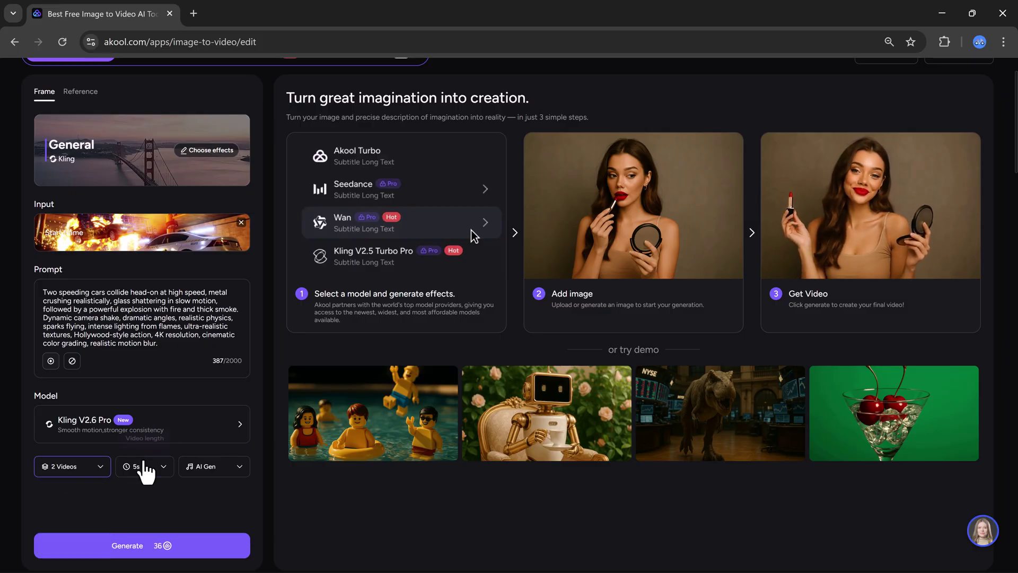
pyautogui.click(133, 518)
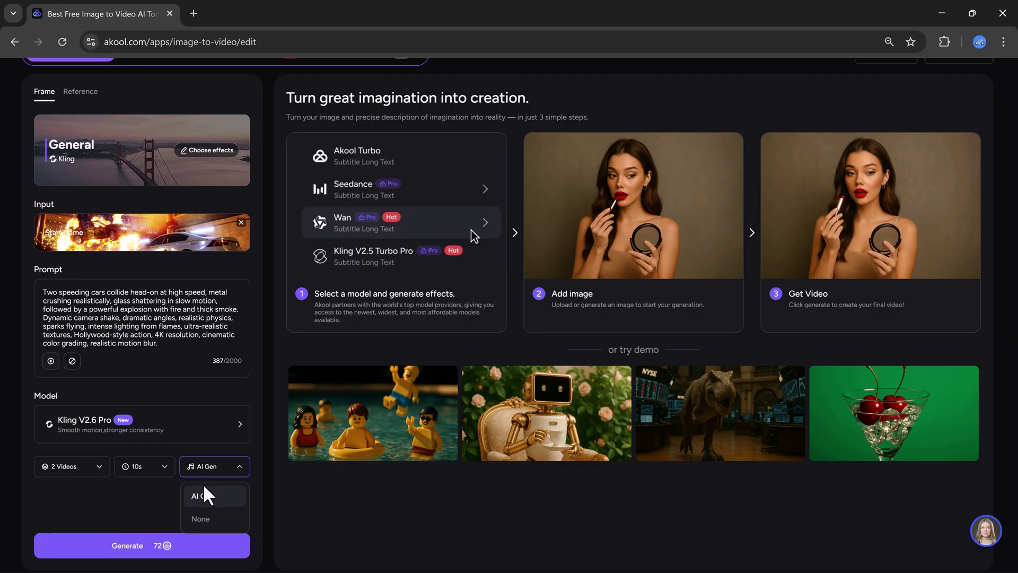
pyautogui.click(208, 509)
pyautogui.click(146, 547)
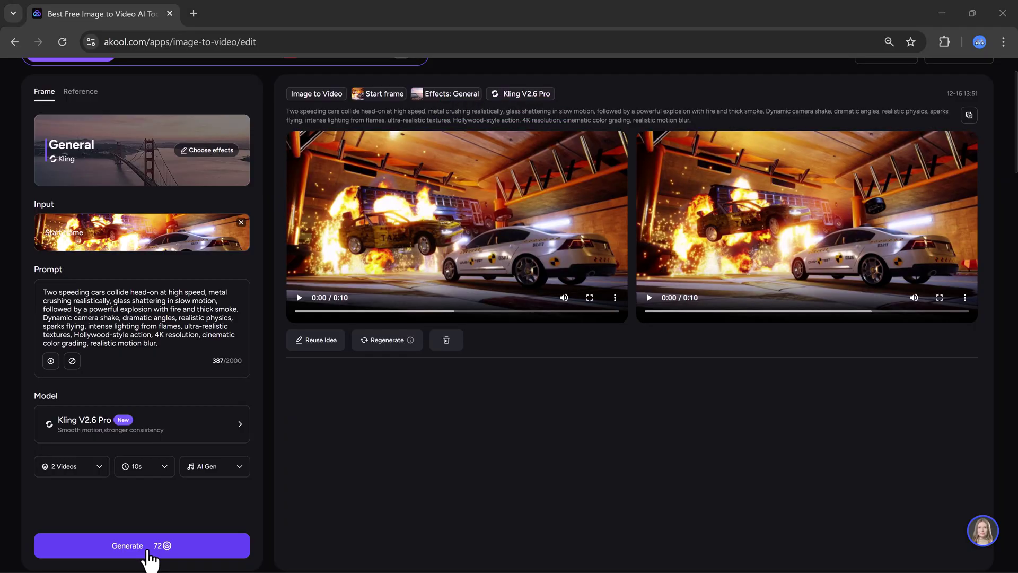
# - Play the left and right car-crash clips, then return to the top of the page
pyautogui.click(299, 297)
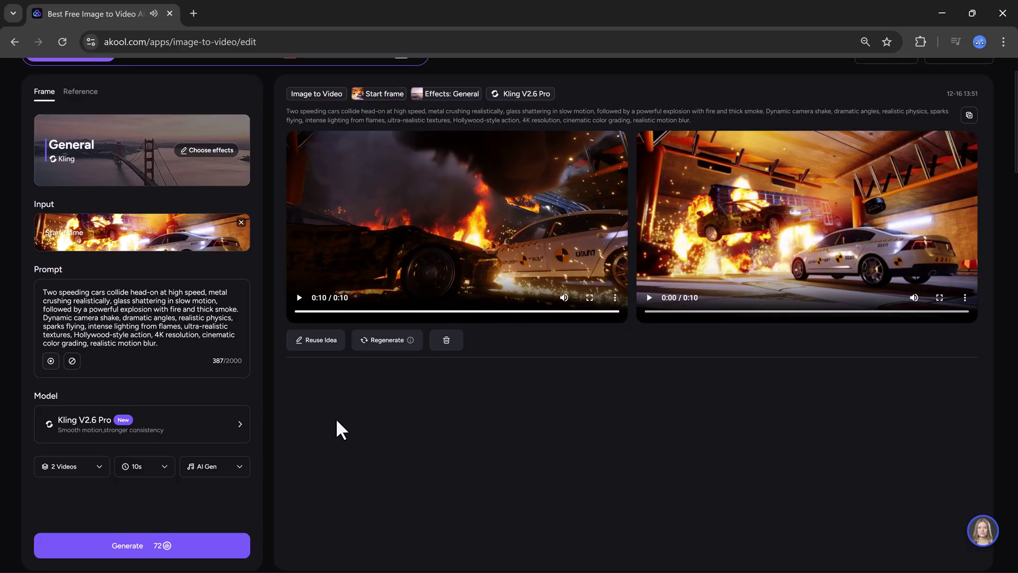
pyautogui.click(648, 299)
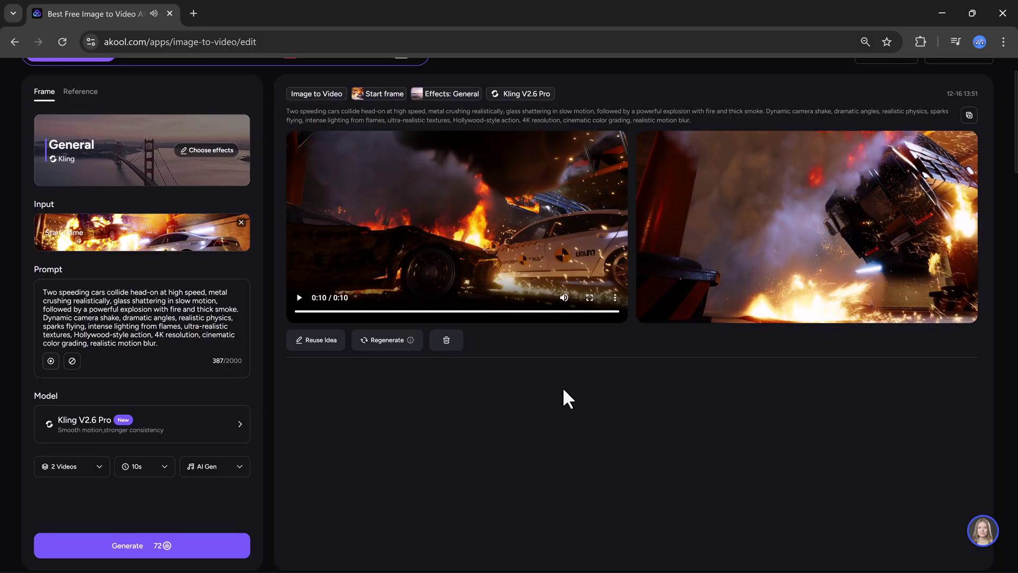
pyautogui.scroll(2, 53, 106)
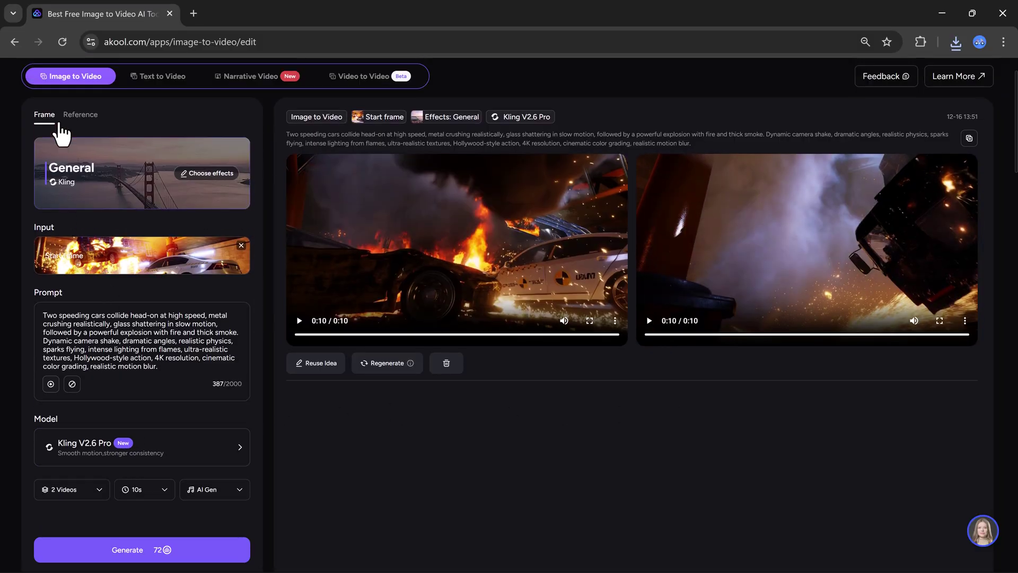
# - In Text to Video, replace the forest prompt with the skincare commercial prompt and disable AI creativity
pyautogui.click(141, 123)
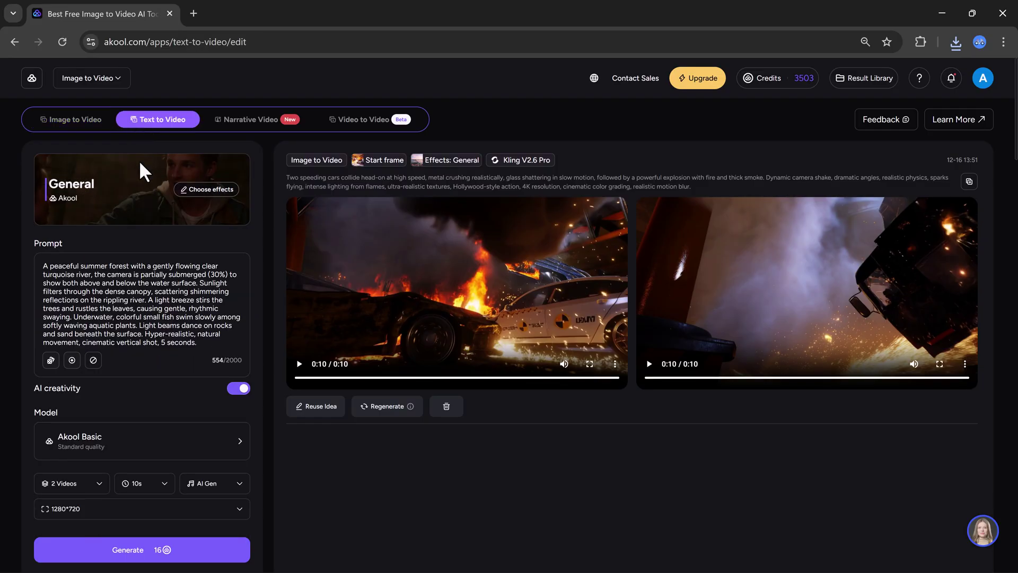
pyautogui.scroll(-1, 127, 320)
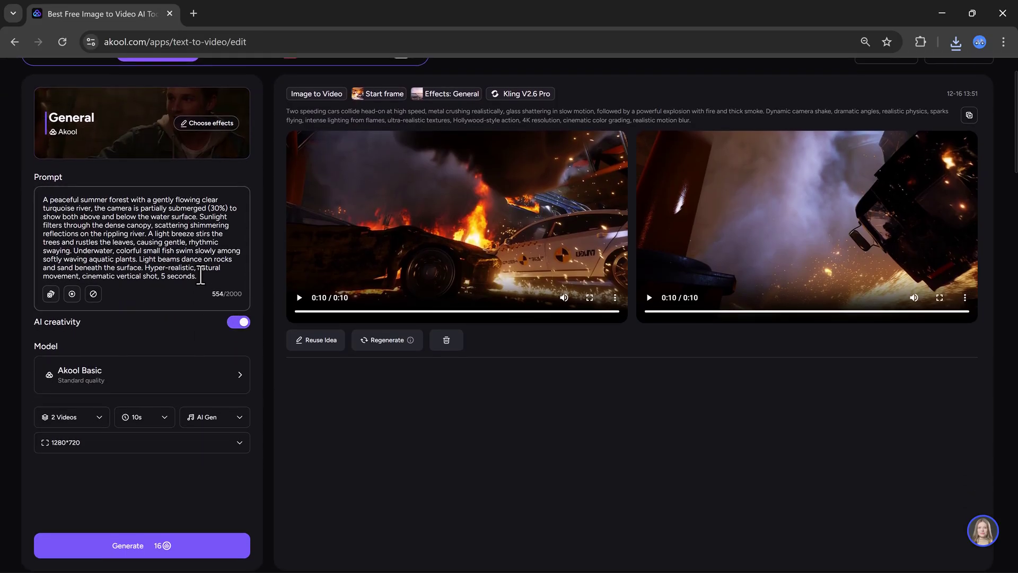
pyautogui.moveTo(198, 278); pyautogui.dragTo(2, 201)
pyautogui.write('A hyper-realistic commercial video showing a confident young woman holding a premium skincare bottle, natural facial expressions, real human emotions, perfect skin texture, studio lighting, brand-safe look, cinematic close-ups, shallow depth of field, ultra-detailed, 4K resolution, professional advertising style')
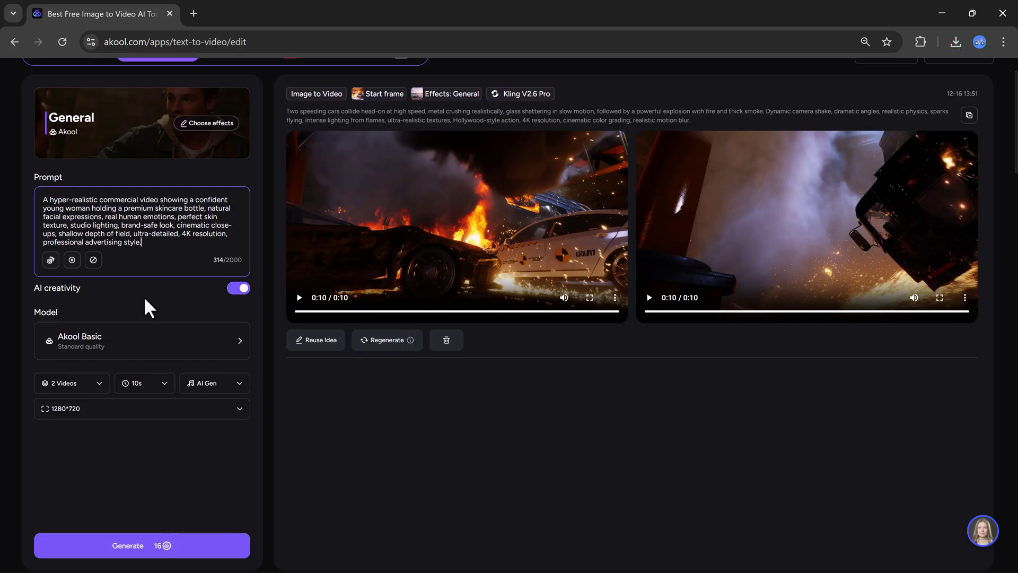
pyautogui.click(236, 288)
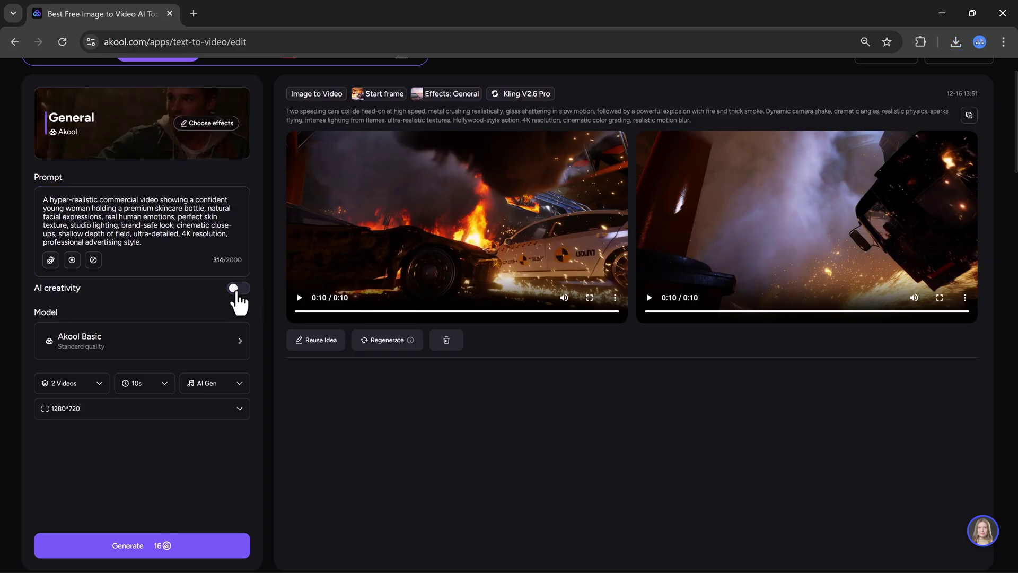
# - Choose the Minimax Hailuo 2.3 model and set the video resolution to 1080P
pyautogui.click(138, 345)
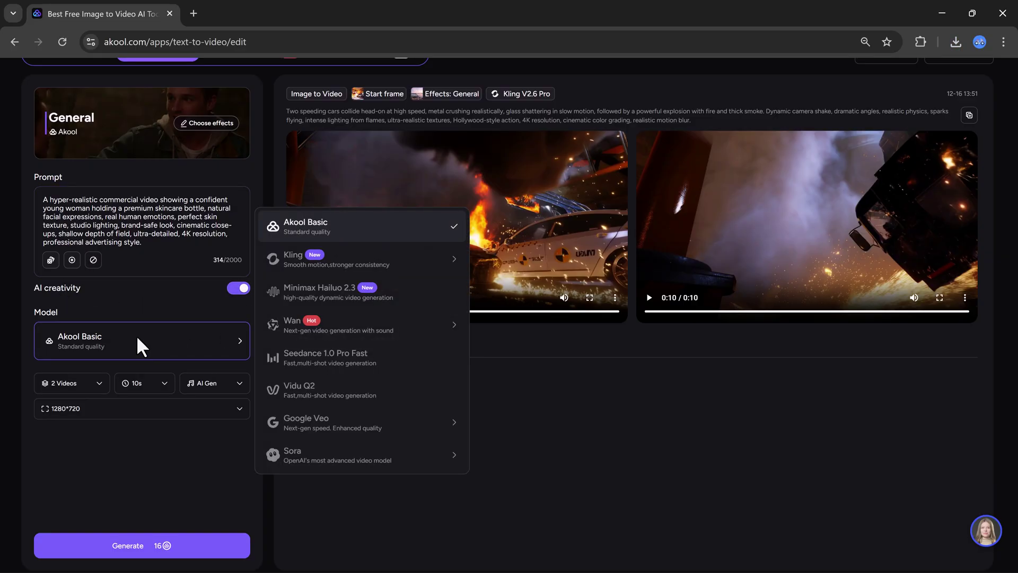
pyautogui.click(339, 296)
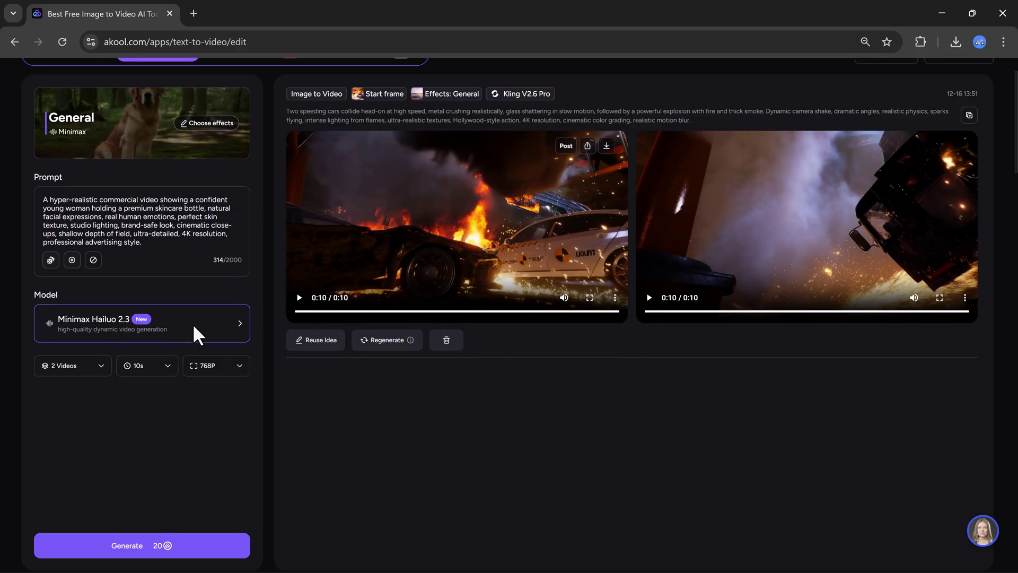
pyautogui.click(87, 364)
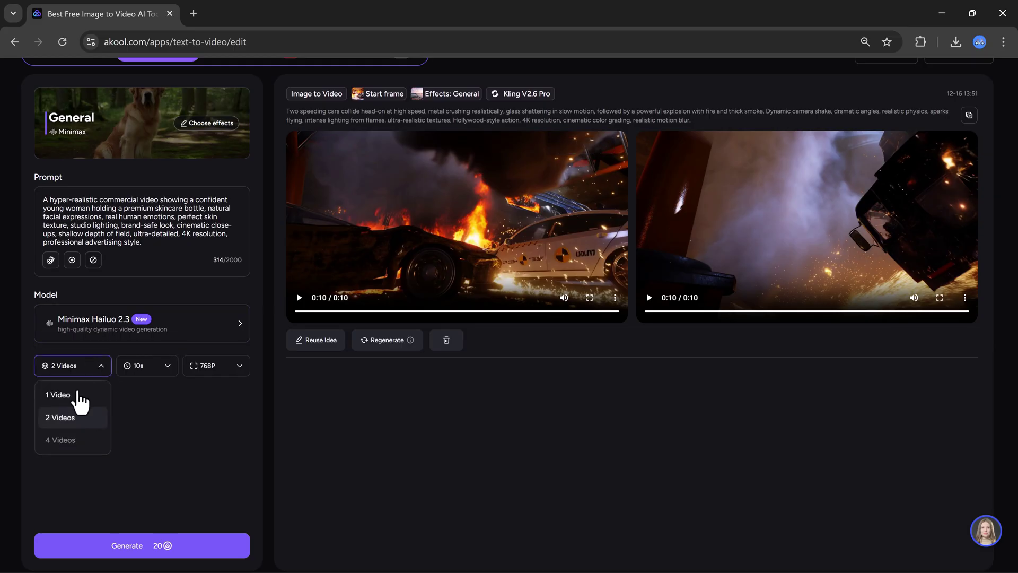
pyautogui.click(165, 369)
pyautogui.click(217, 364)
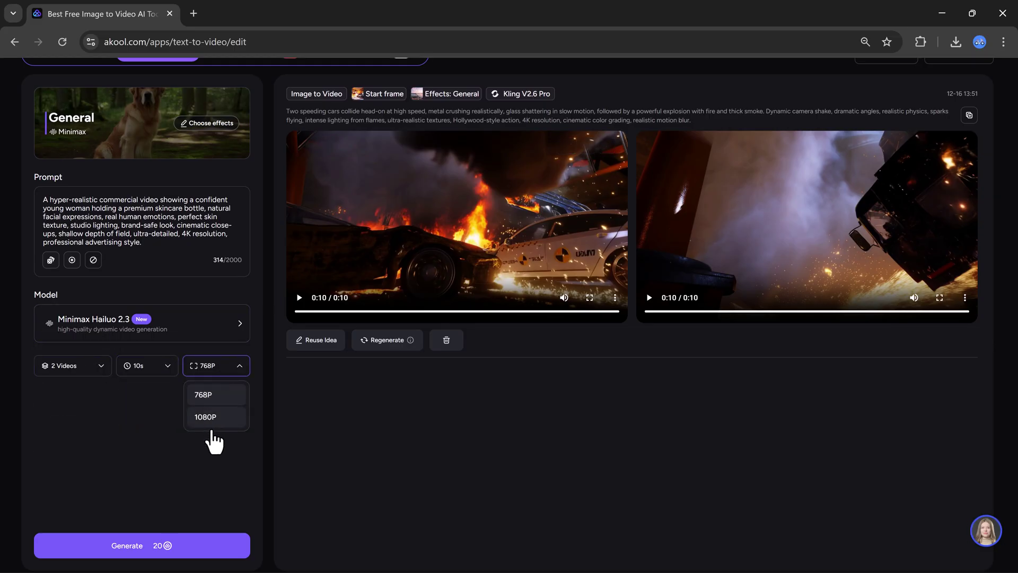
pyautogui.click(212, 417)
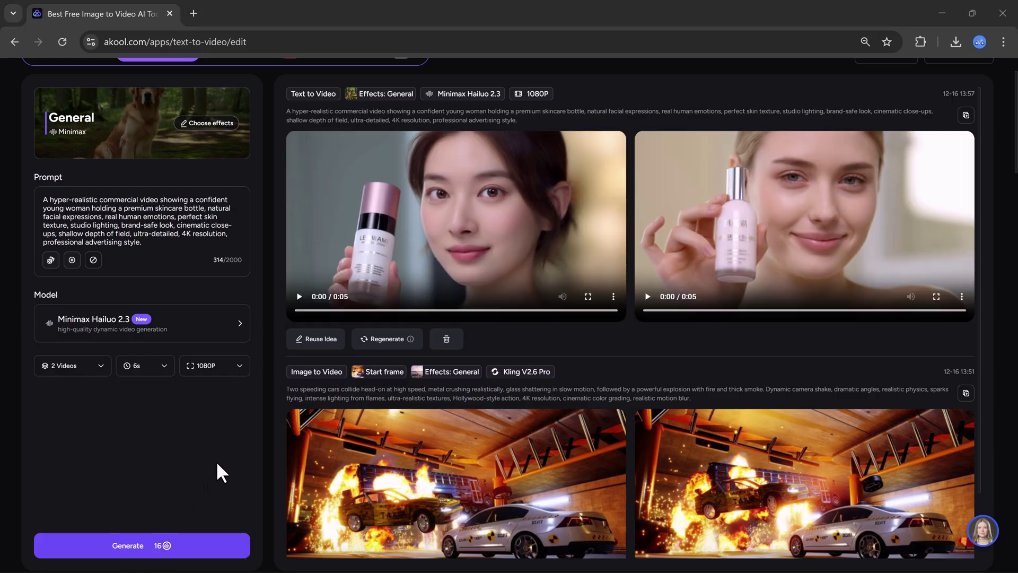
# - Play both generated skincare ad videos to review the results
pyautogui.click(298, 297)
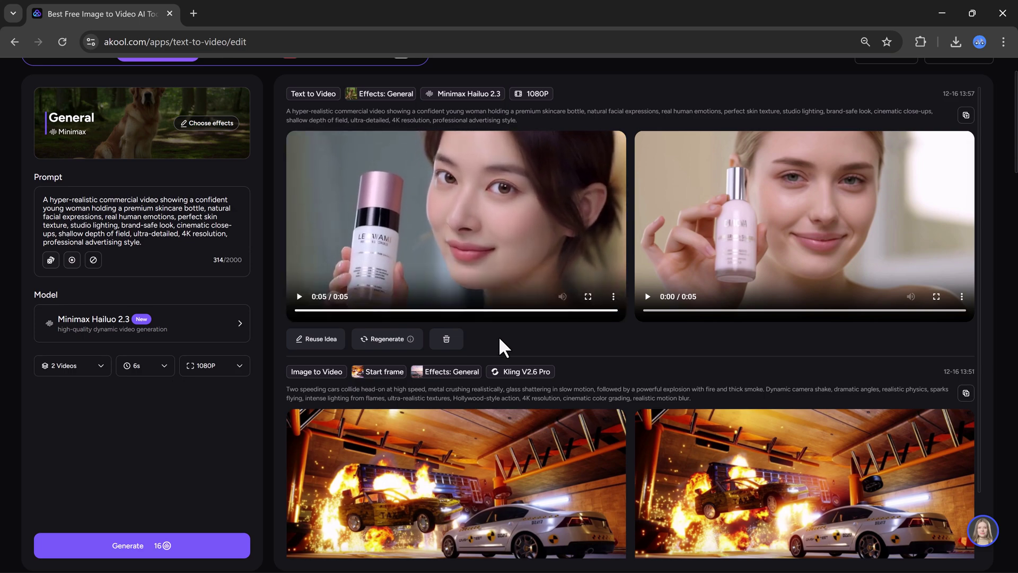
pyautogui.click(647, 296)
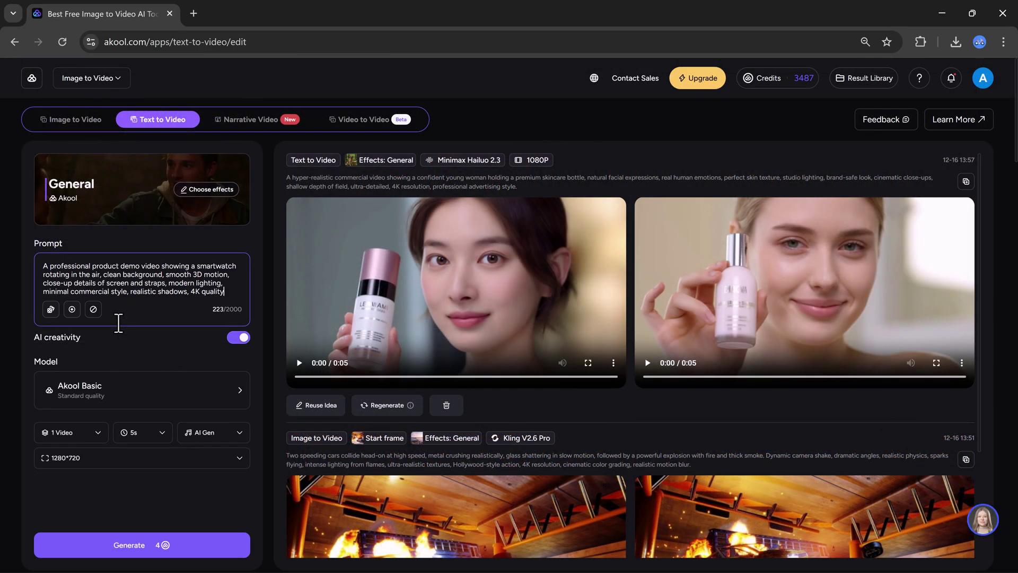
# - Switch the video model to Sora 2 Pro, set 2 videos, and generate the smartwatch clips
pyautogui.click(125, 405)
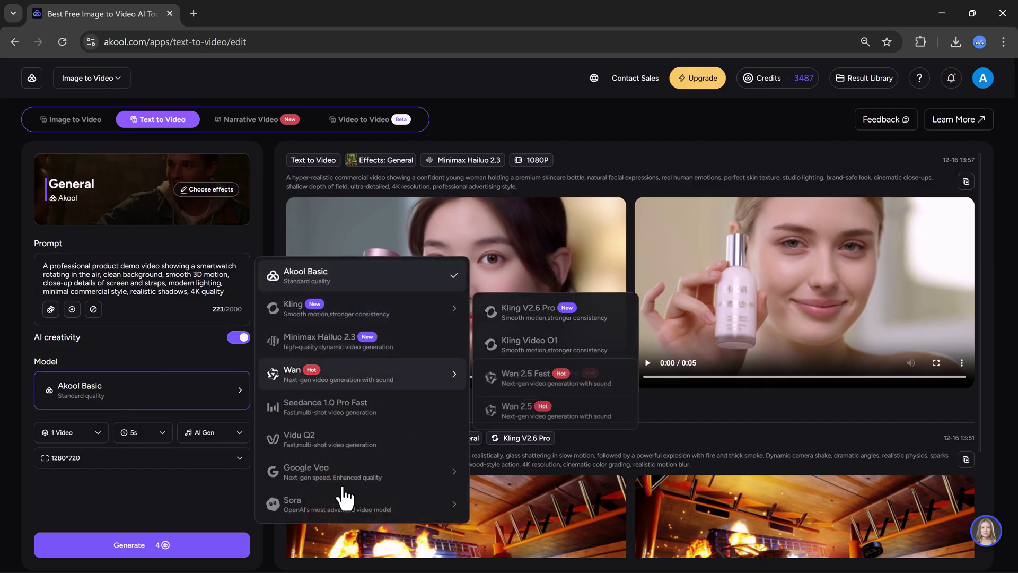
pyautogui.moveTo(345, 499)
pyautogui.click(498, 538)
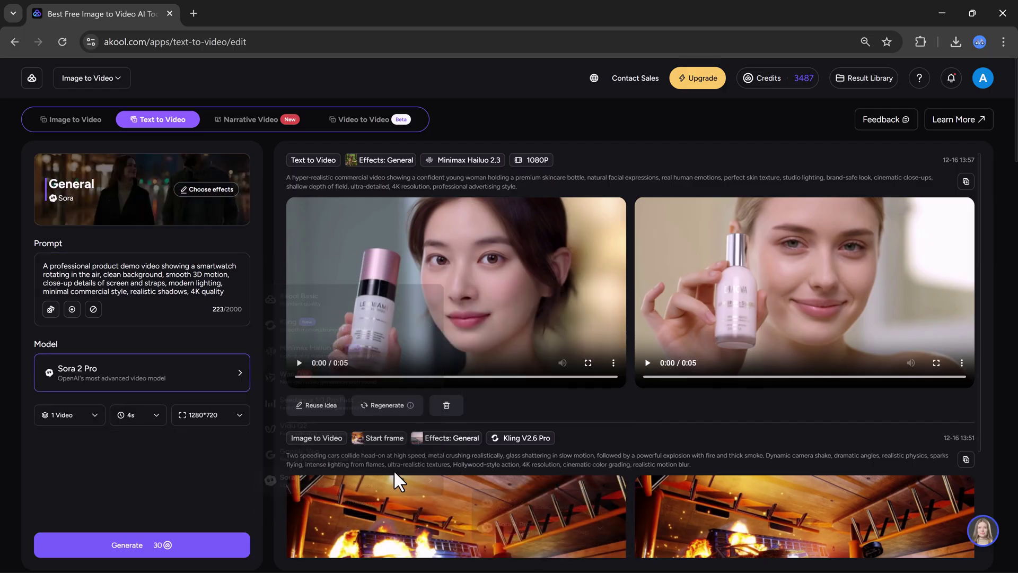
pyautogui.click(53, 416)
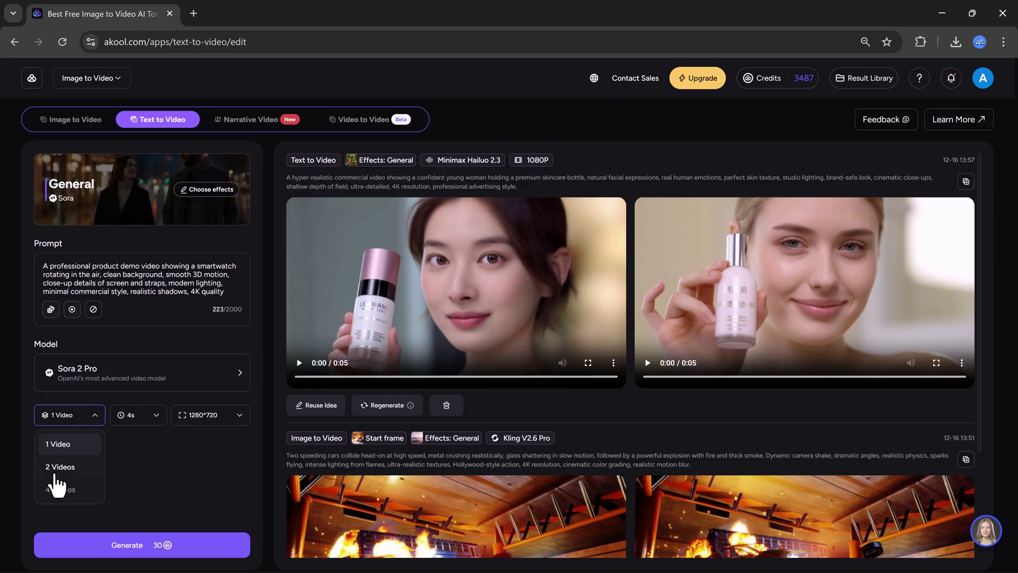
pyautogui.click(59, 467)
pyautogui.click(146, 544)
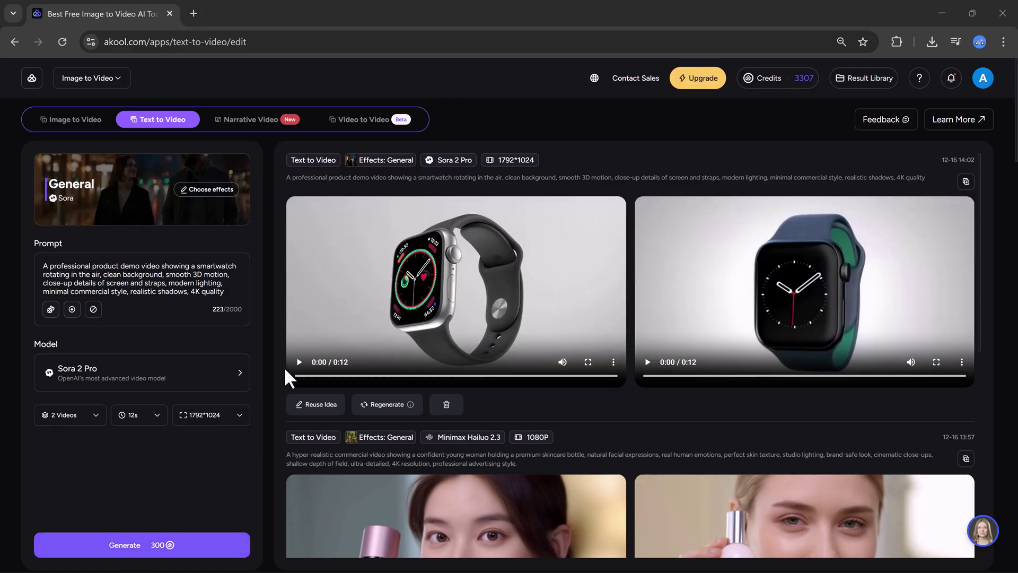
# - Play both smartwatch clips, download the second as an MP4, and return to the workspace home
pyautogui.click(299, 361)
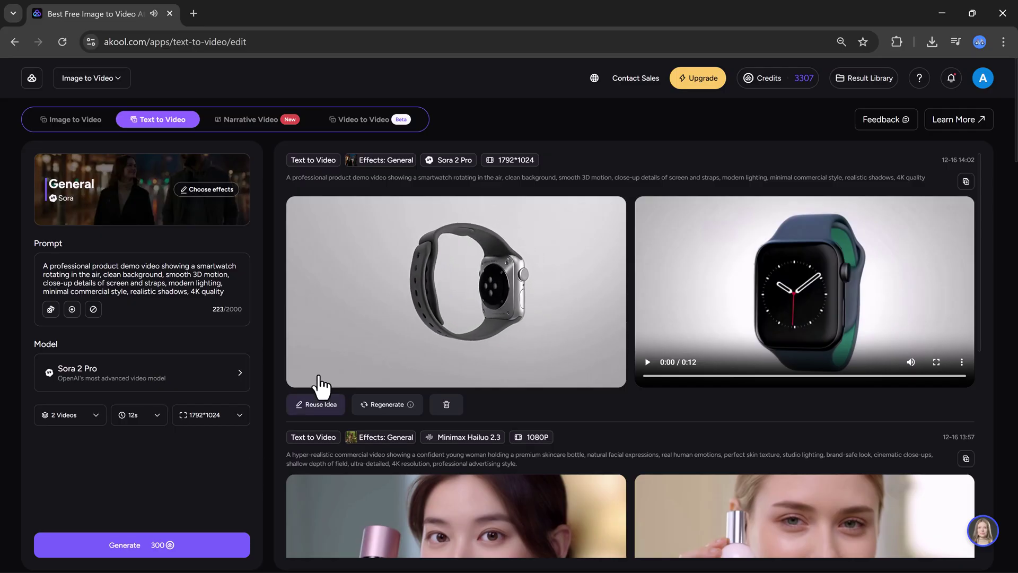
pyautogui.click(298, 362)
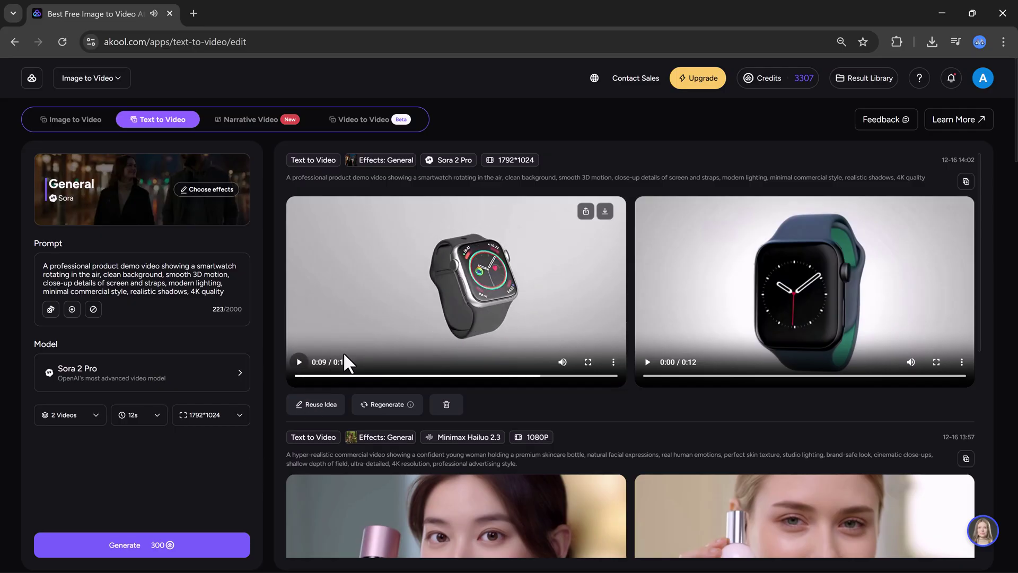
pyautogui.click(646, 364)
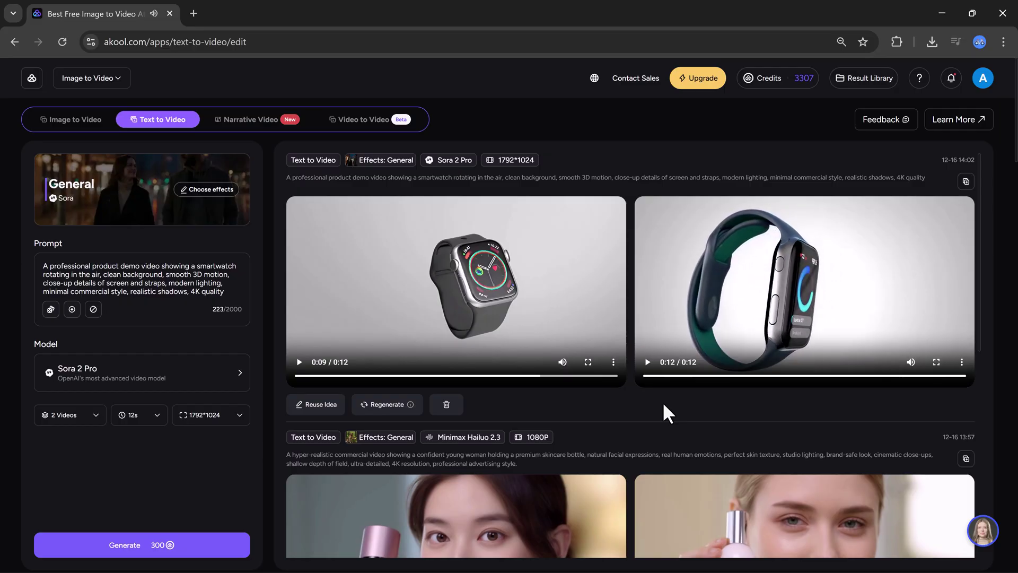
pyautogui.moveTo(800, 259)
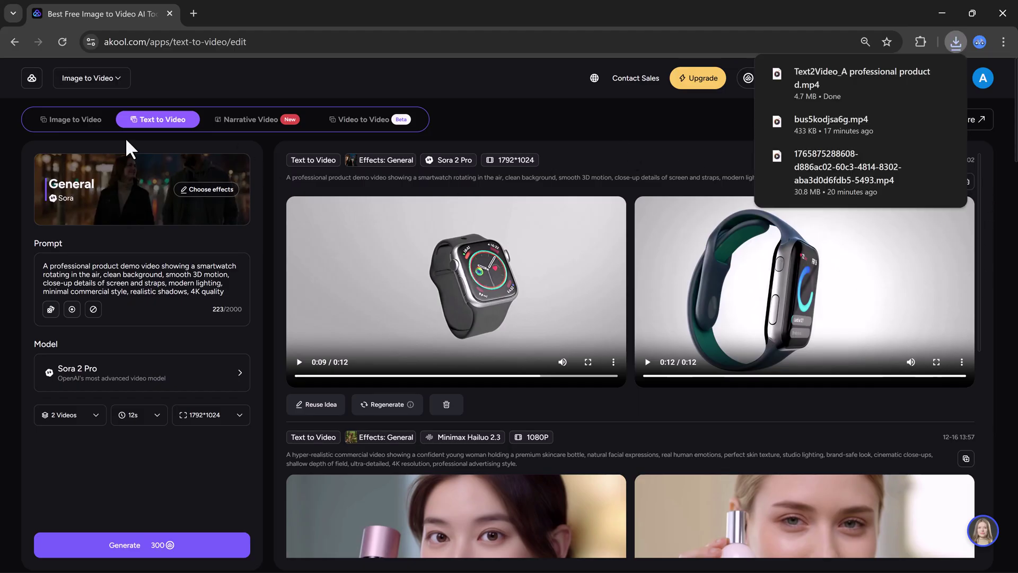
pyautogui.click(30, 72)
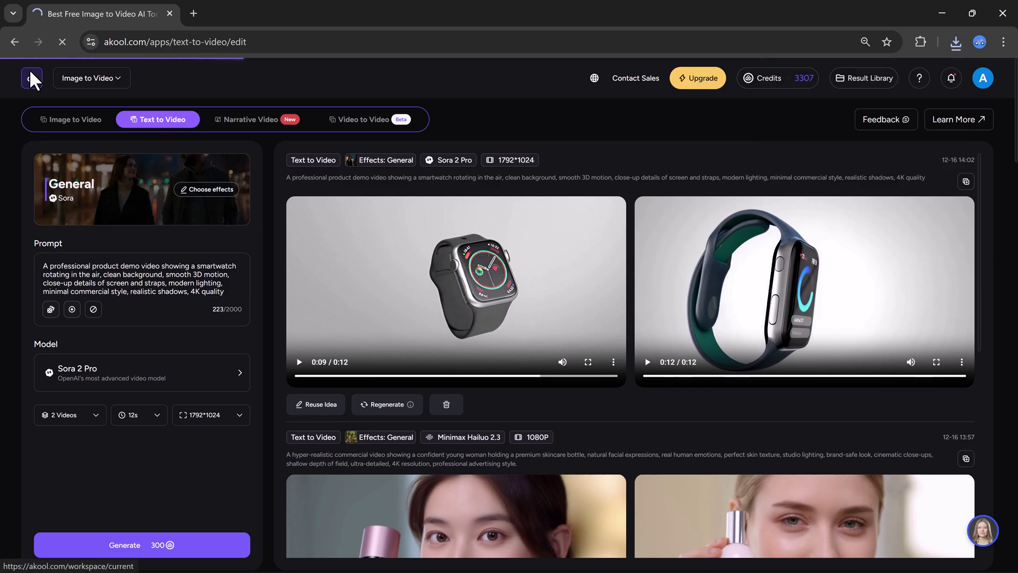